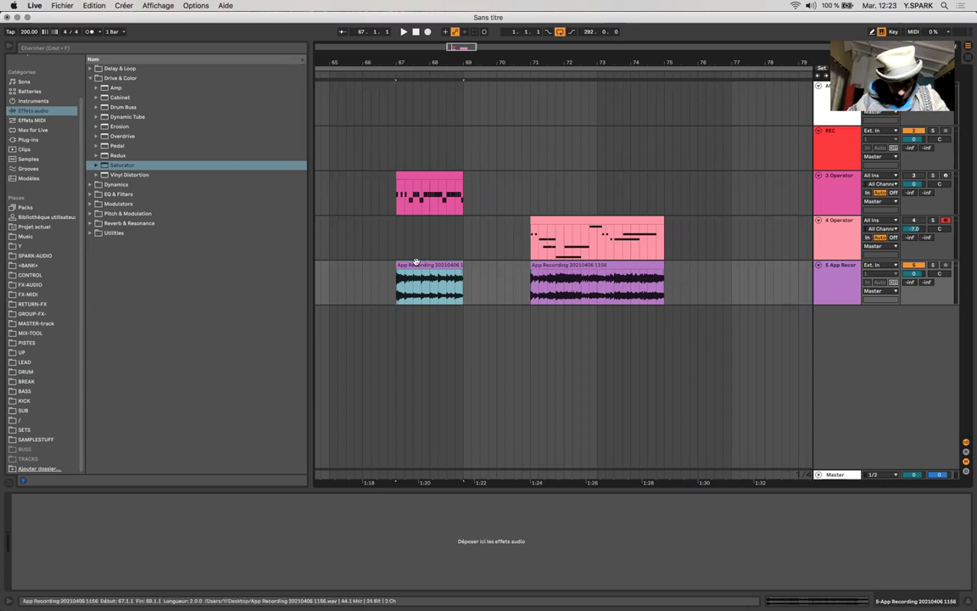
Switch to Firefox, review the challenge comment in the Ableton Facebook group, and show the Squarepusher - Ultravisitor video page.
{"action": "key", "text": "super+Tab"}
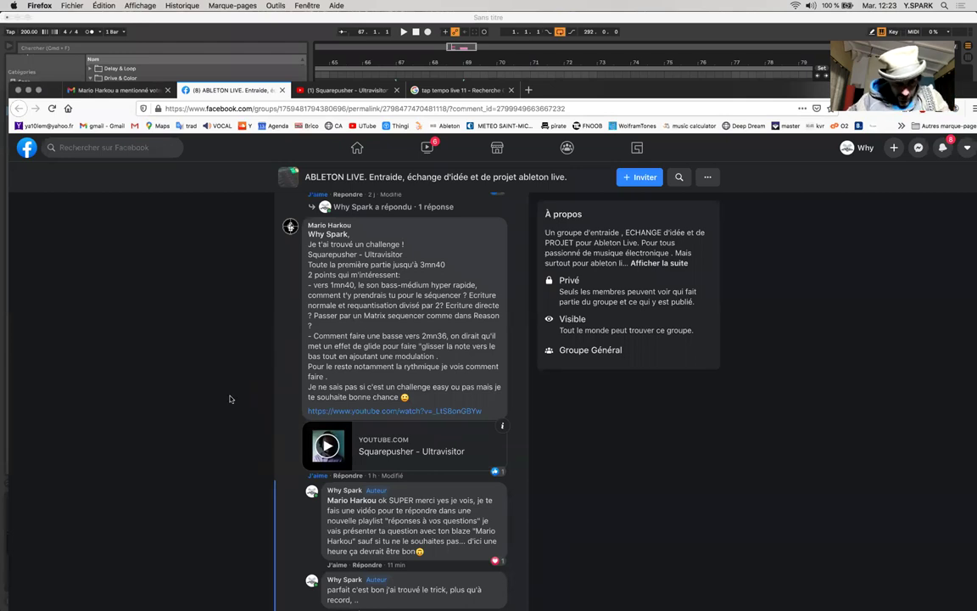
{"action": "scroll", "coordinate": [254, 340], "scroll_direction": "up", "scroll_amount": 1}
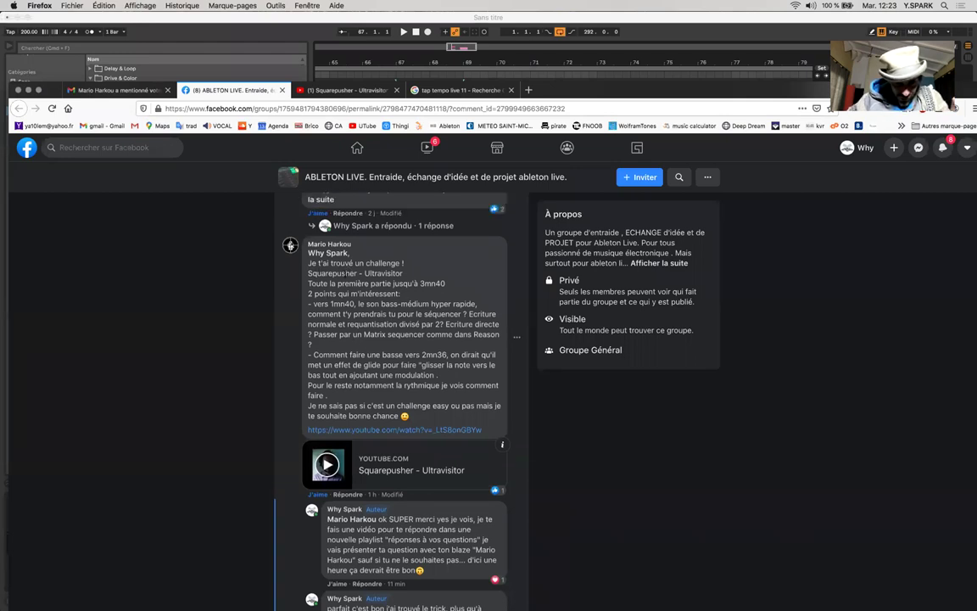
{"action": "left_click_drag", "start_coordinate": [308, 273], "coordinate": [344, 273]}
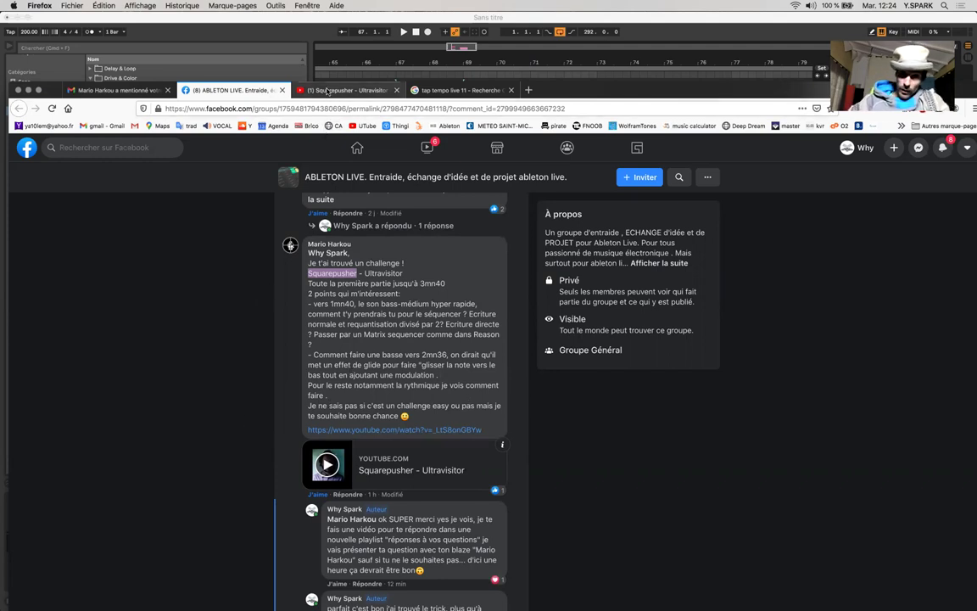
{"action": "left_click", "coordinate": [328, 90]}
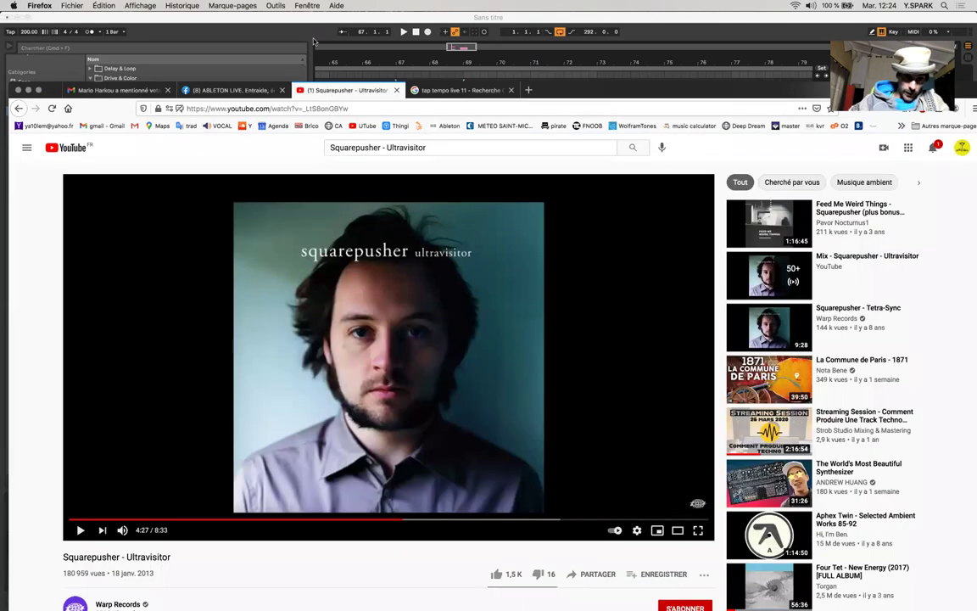
Switch back to Live and examine the Operator MIDI clip and the App Recording clip at bar 67 against the beat grid.
{"action": "left_click", "coordinate": [271, 19]}
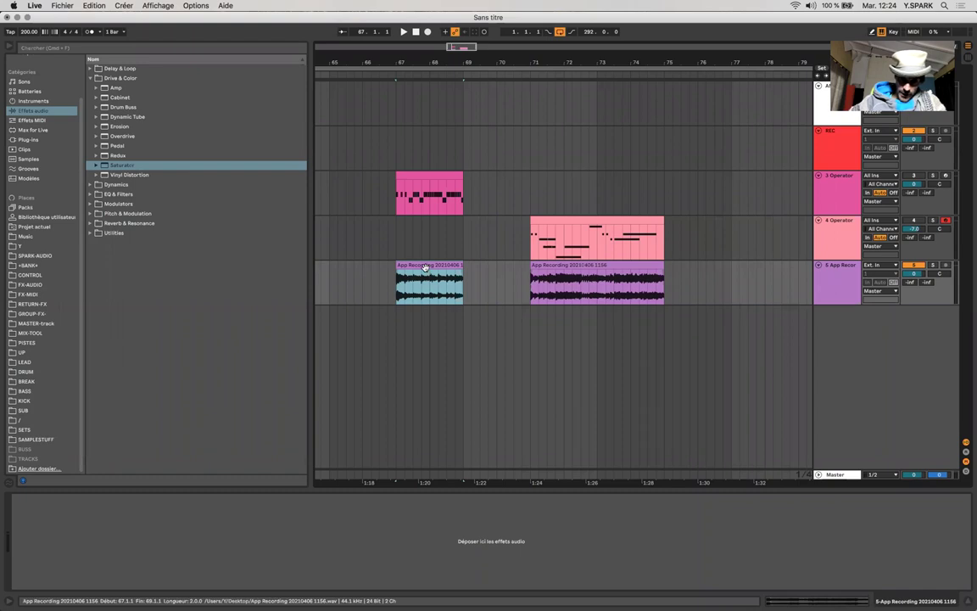
{"action": "left_click", "coordinate": [409, 203]}
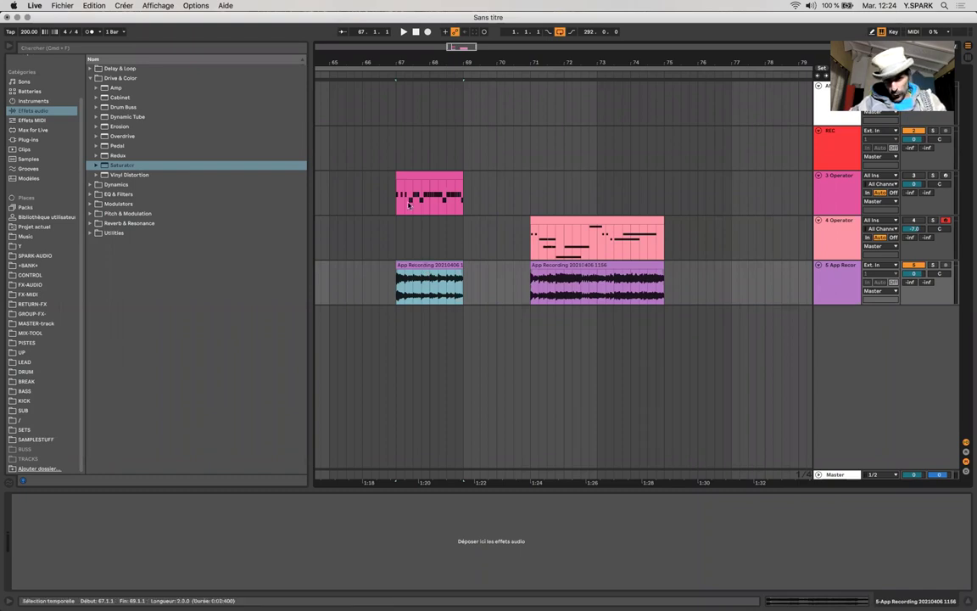
{"action": "key", "text": "z"}
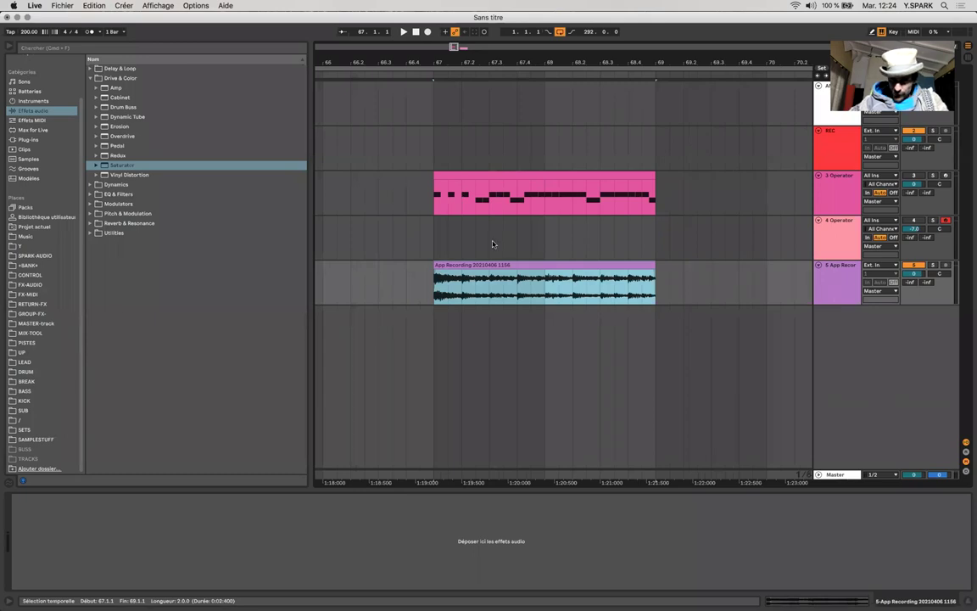
{"action": "left_click", "coordinate": [437, 280]}
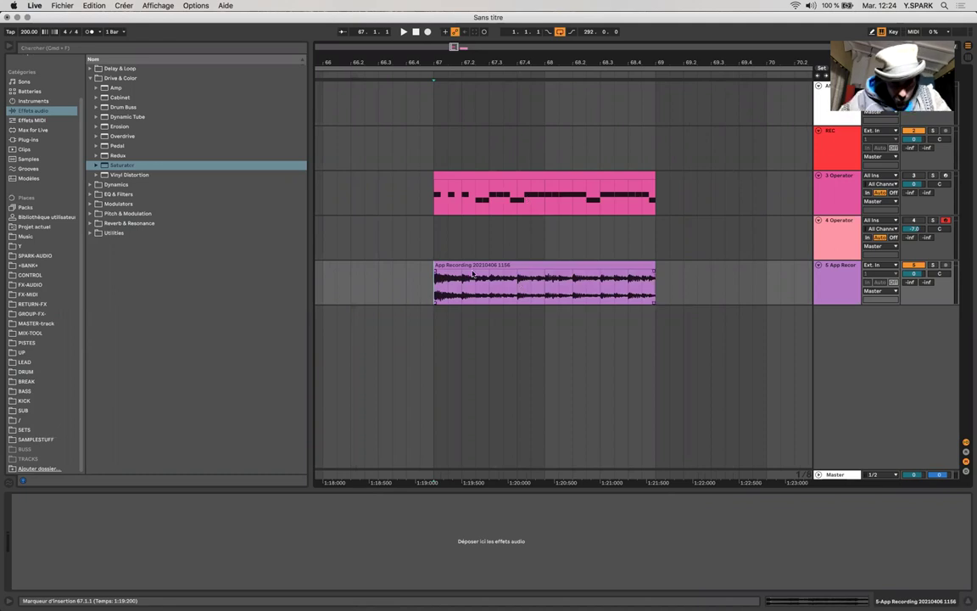
{"action": "left_click", "coordinate": [543, 267]}
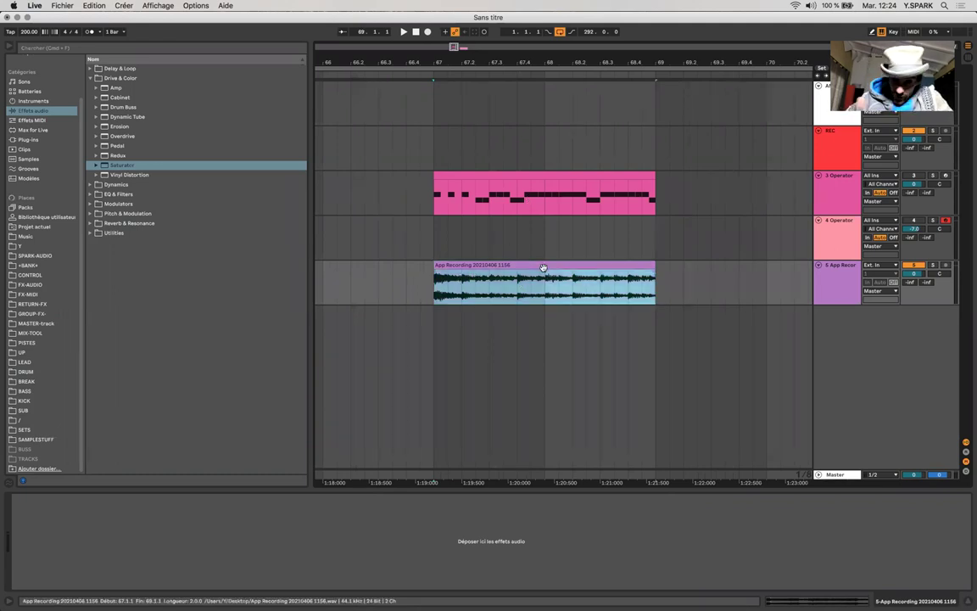
{"action": "scroll", "coordinate": [544, 267], "scroll_direction": "up", "scroll_amount": 5}
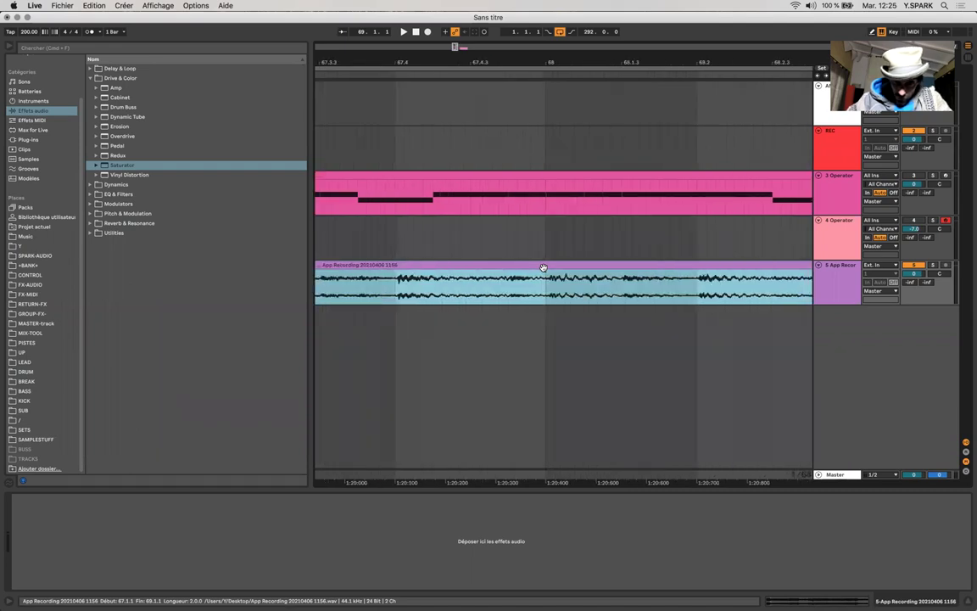
{"action": "scroll", "coordinate": [544, 267], "scroll_direction": "down", "scroll_amount": 3}
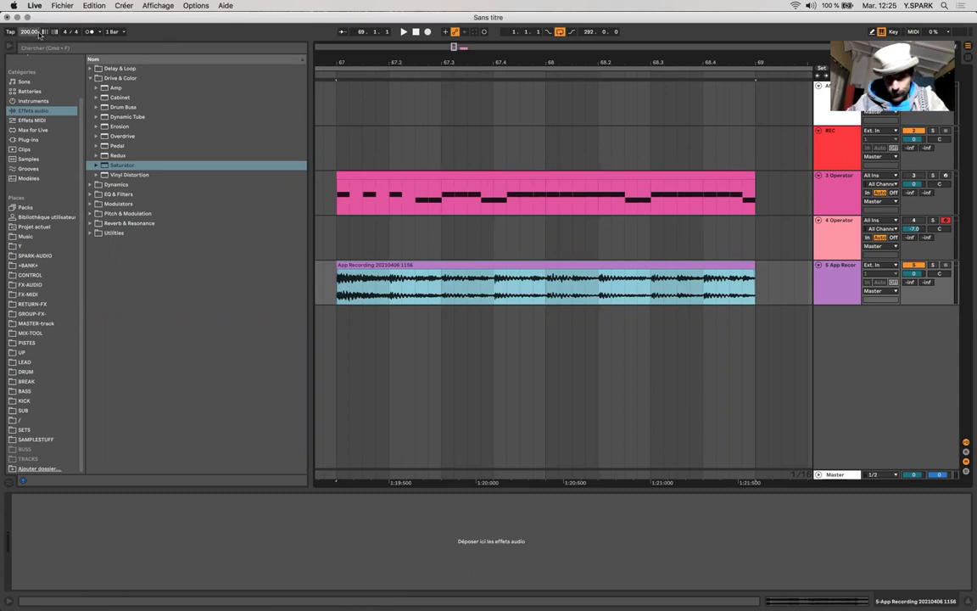
{"action": "left_click", "coordinate": [533, 296]}
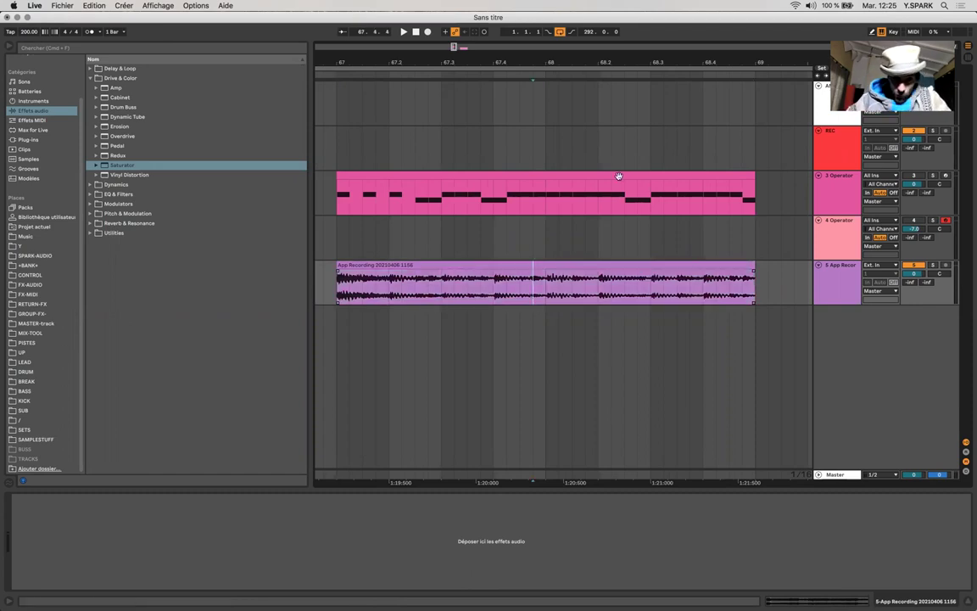
Inspect the notes of the 3 Operator MIDI clip and the waveform of the App Recording clip at bar 67.
{"action": "double_click", "coordinate": [515, 175]}
{"action": "scroll", "coordinate": [312, 480], "scroll_direction": "down", "scroll_amount": 3}
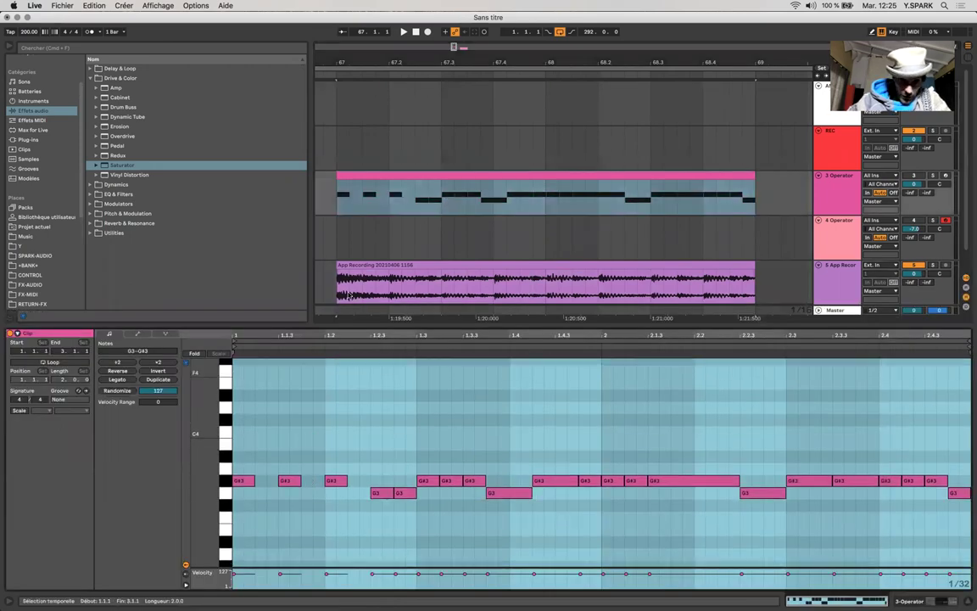
{"action": "left_click", "coordinate": [415, 266]}
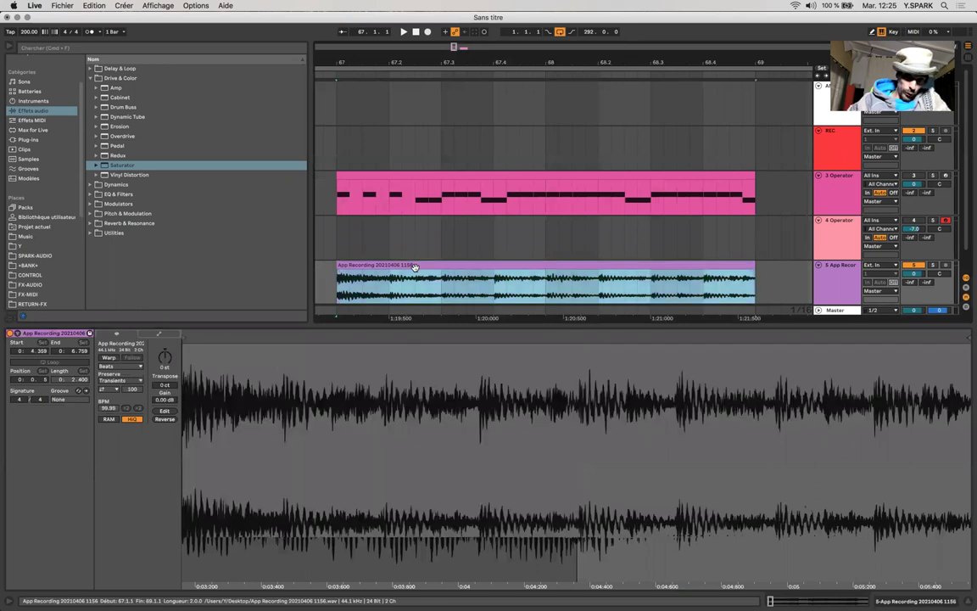
{"action": "scroll", "coordinate": [415, 266], "scroll_direction": "down", "scroll_amount": 3}
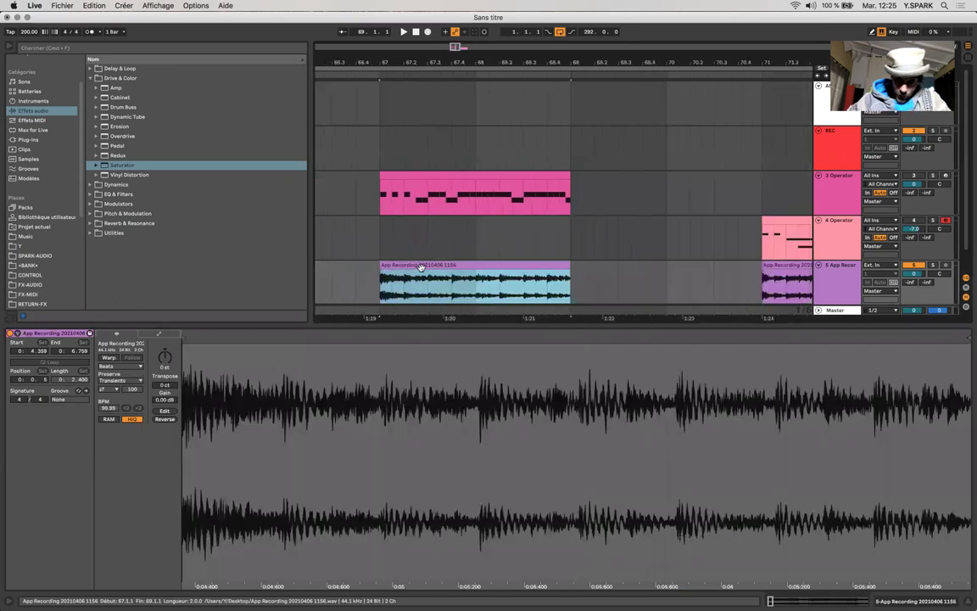
Solo the App Recording track and listen to its clip from bar 67 several times.
{"action": "left_click", "coordinate": [937, 267]}
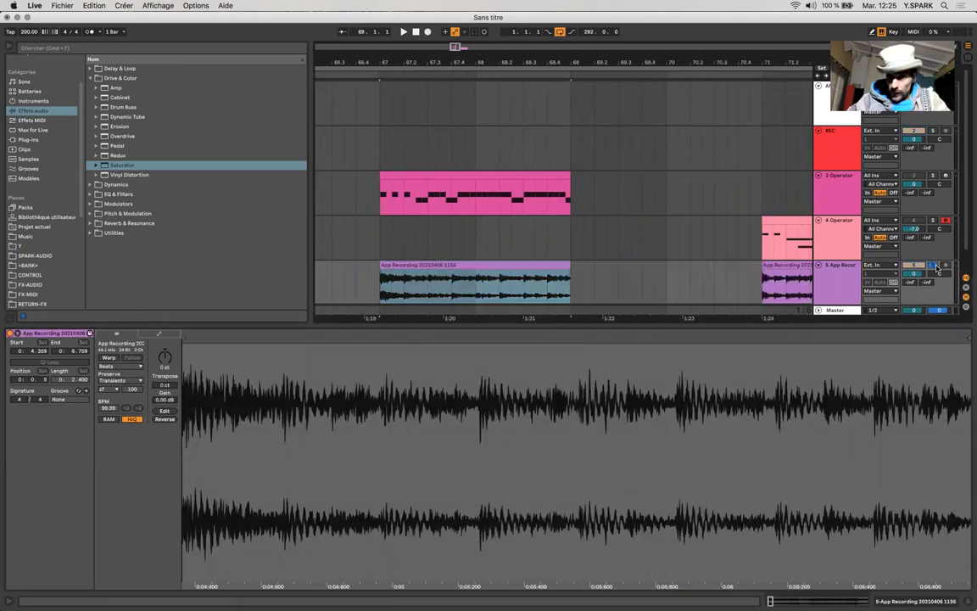
{"action": "key", "text": "space"}
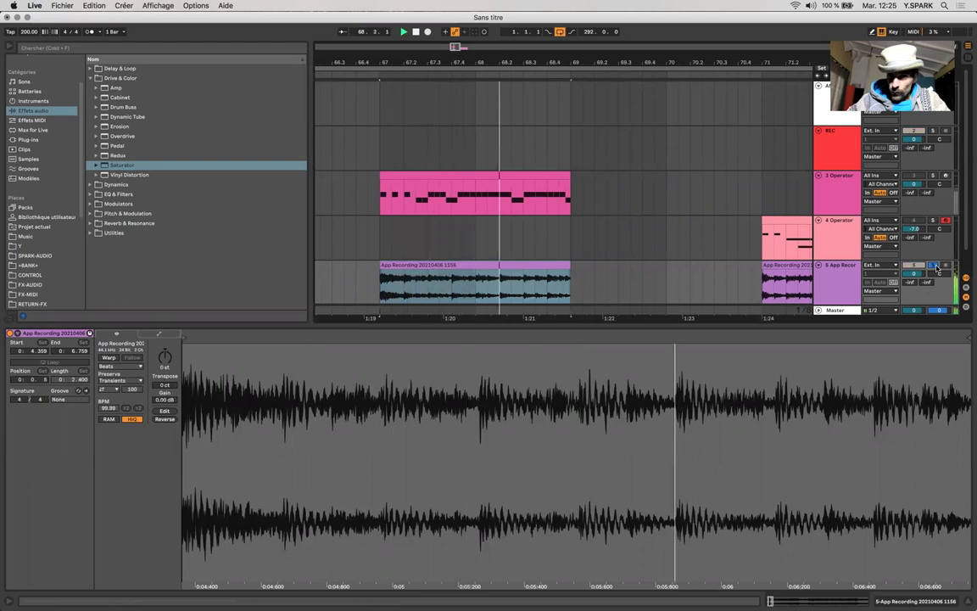
{"action": "key", "text": "space"}
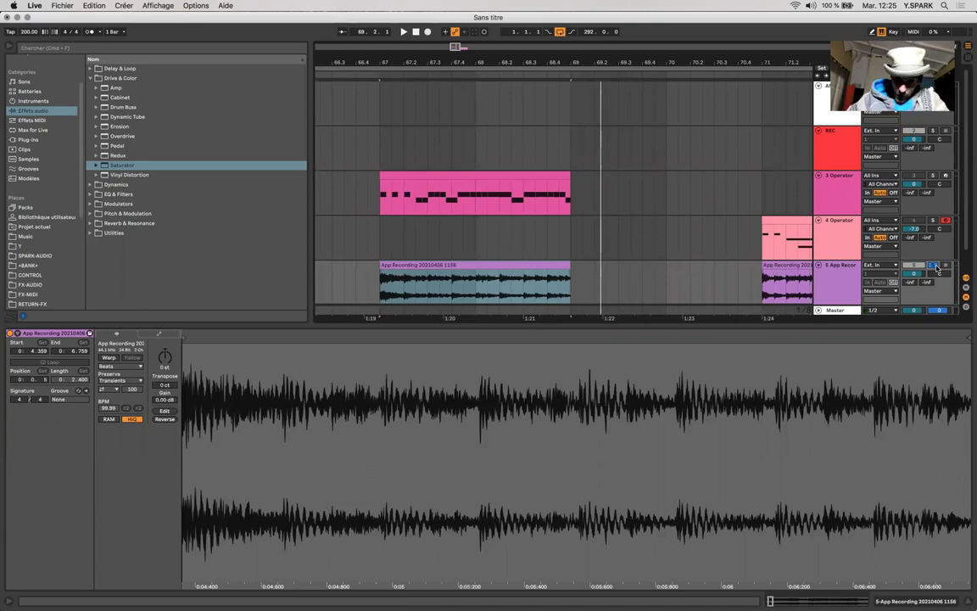
{"action": "key", "text": "space"}
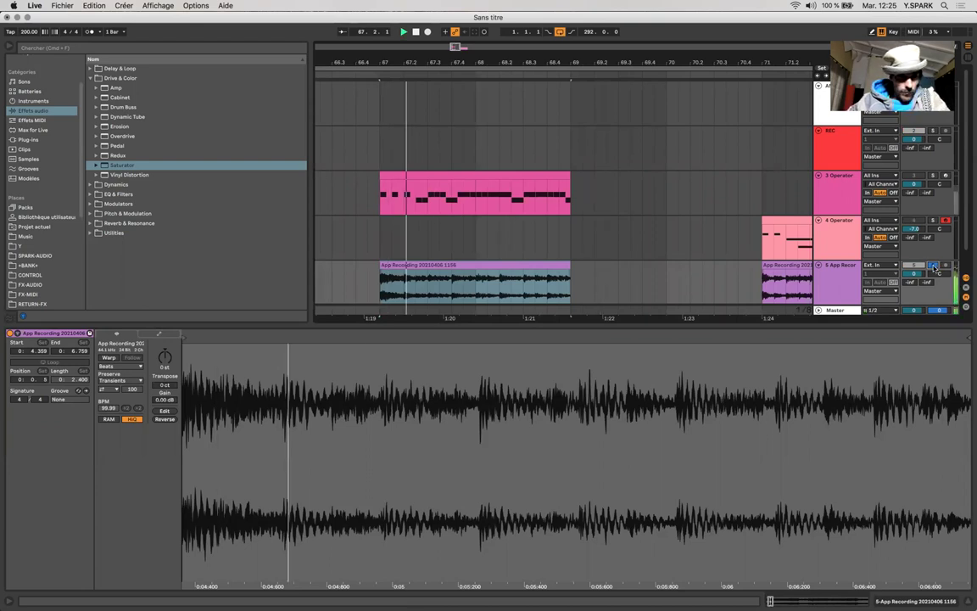
{"action": "key", "text": "space"}
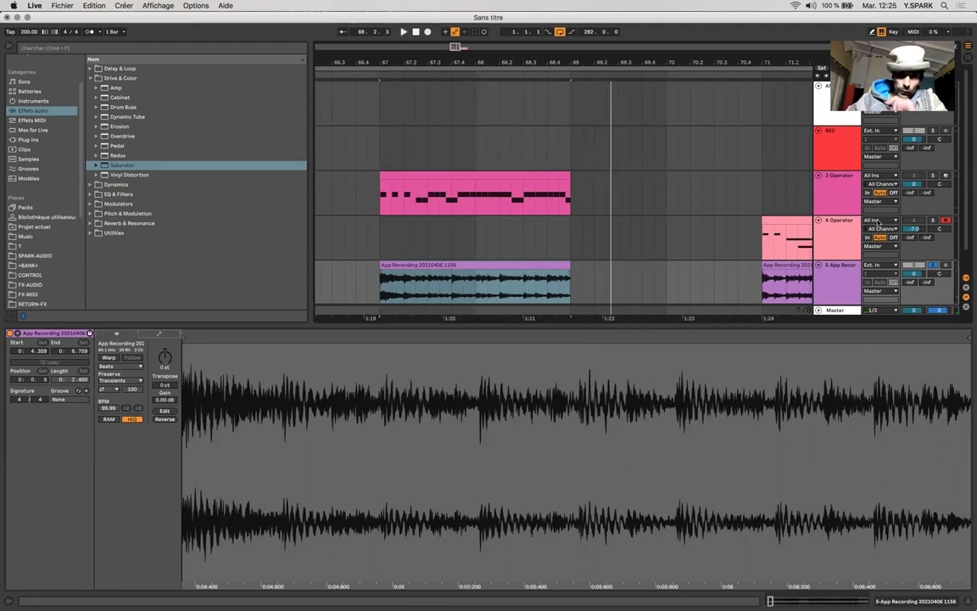
{"action": "key", "text": "space"}
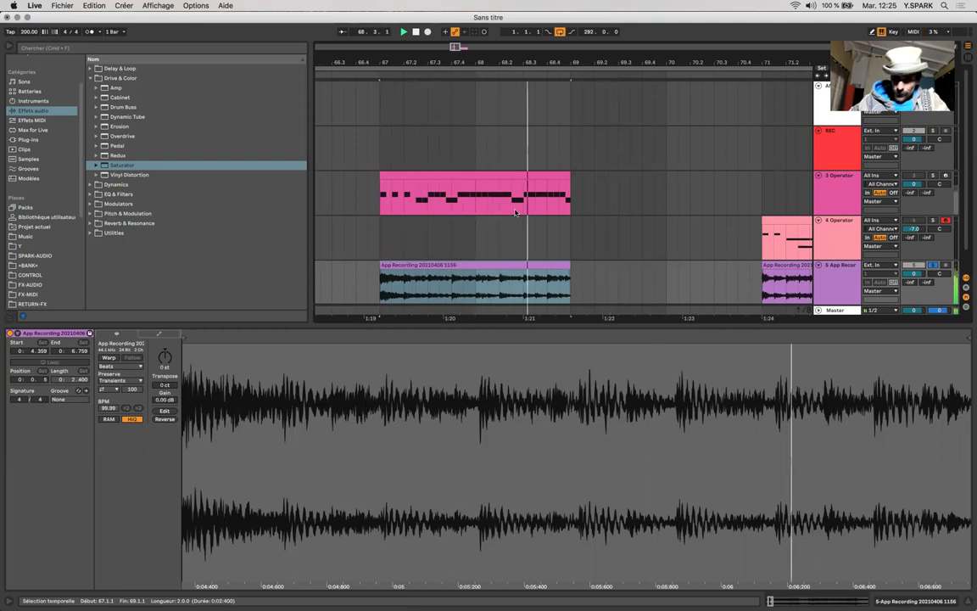
{"action": "key", "text": "space"}
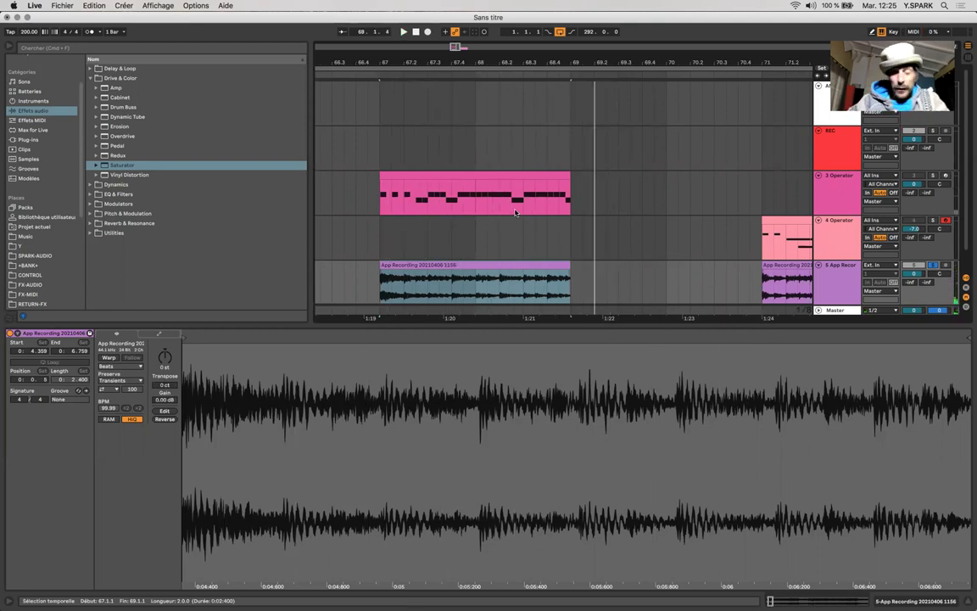
Solo the 3 Operator track, play its MIDI clip from bar 67, and display the track's Operator device.
{"action": "left_click", "coordinate": [513, 174]}
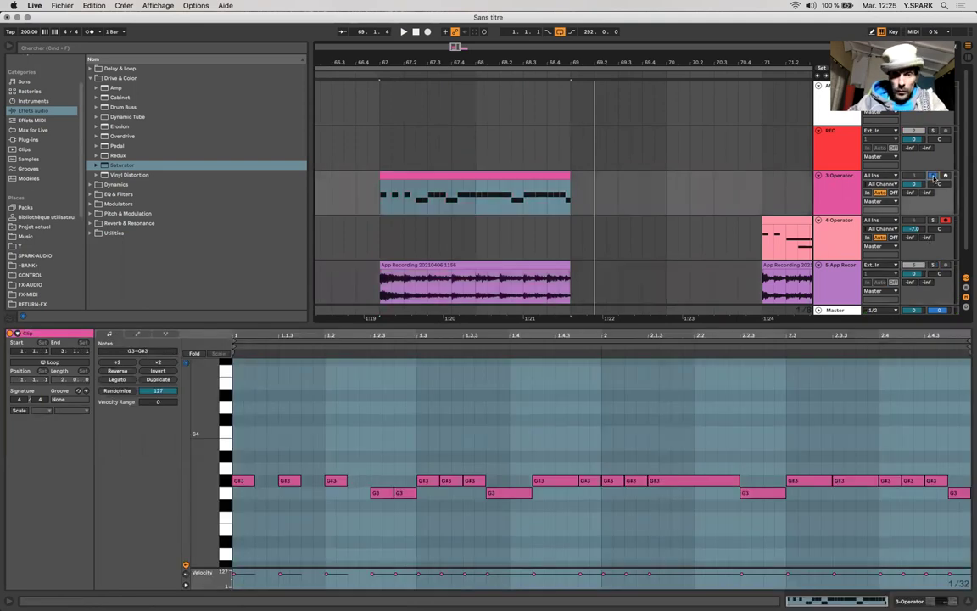
{"action": "key", "text": "space"}
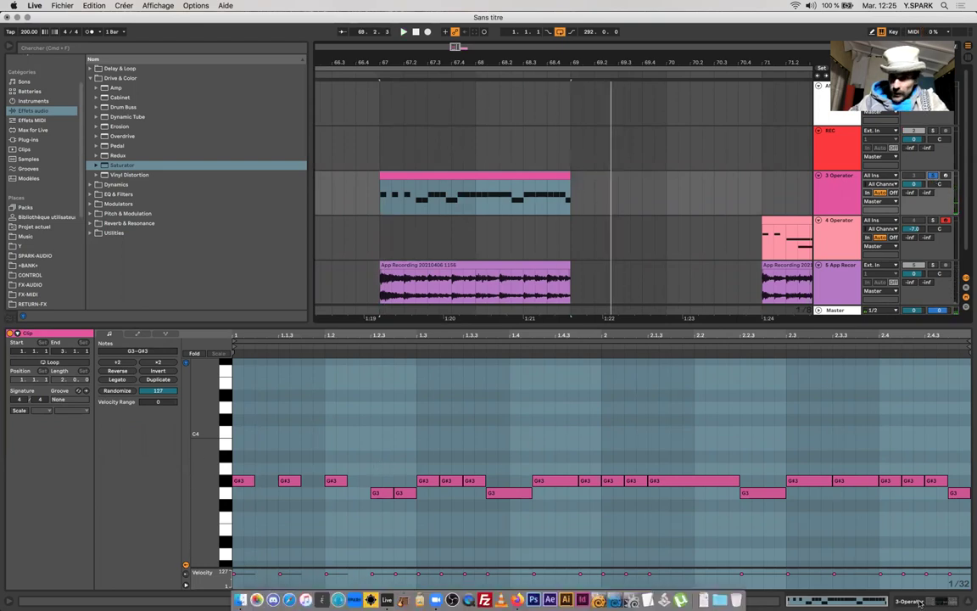
{"action": "key", "text": "shift+Tab"}
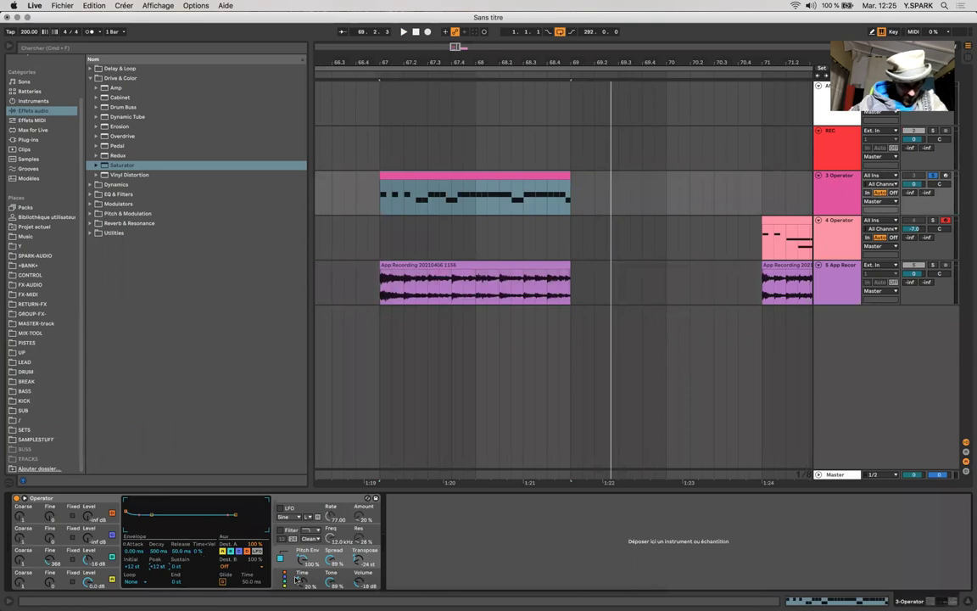
Play the MIDI clip while lowering oscillator B's fine tuning to 315 in Operator.
{"action": "key", "text": "space"}
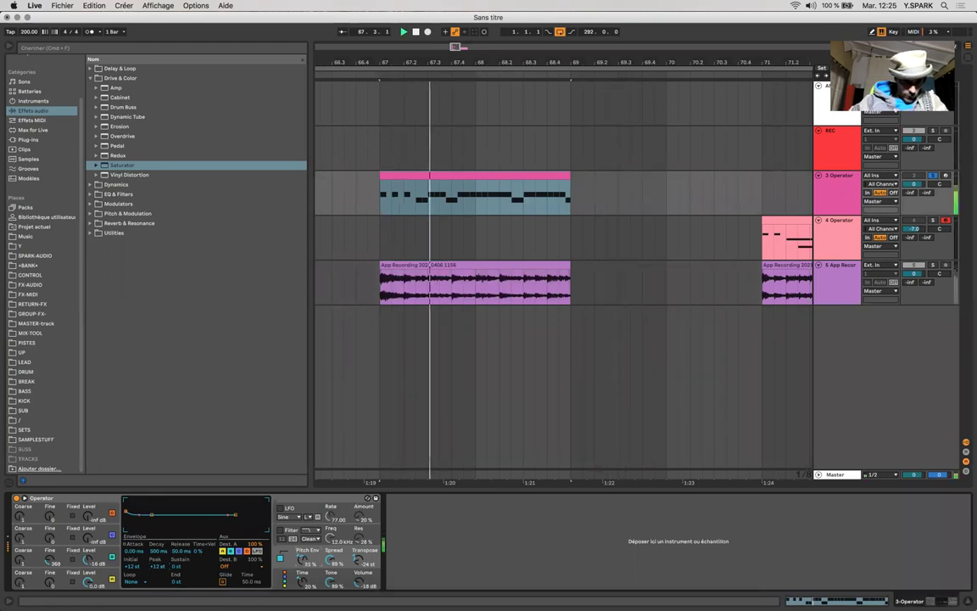
{"action": "mouse_move", "coordinate": [47, 562]}
{"action": "left_mouse_down"}
{"action": "mouse_move", "coordinate": [47, 593]}
{"action": "mouse_move", "coordinate": [47, 571]}
{"action": "left_mouse_up"}
{"action": "key", "text": "space"}
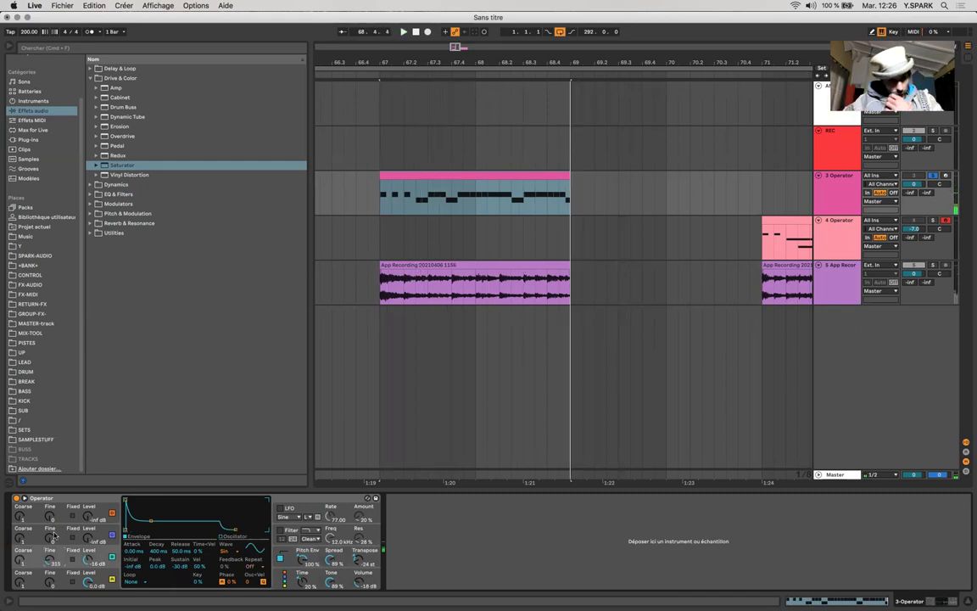
Set Operator's oscillator A level to -3.5 dB and reset oscillator B's fine tuning to 0.
{"action": "left_click", "coordinate": [55, 499]}
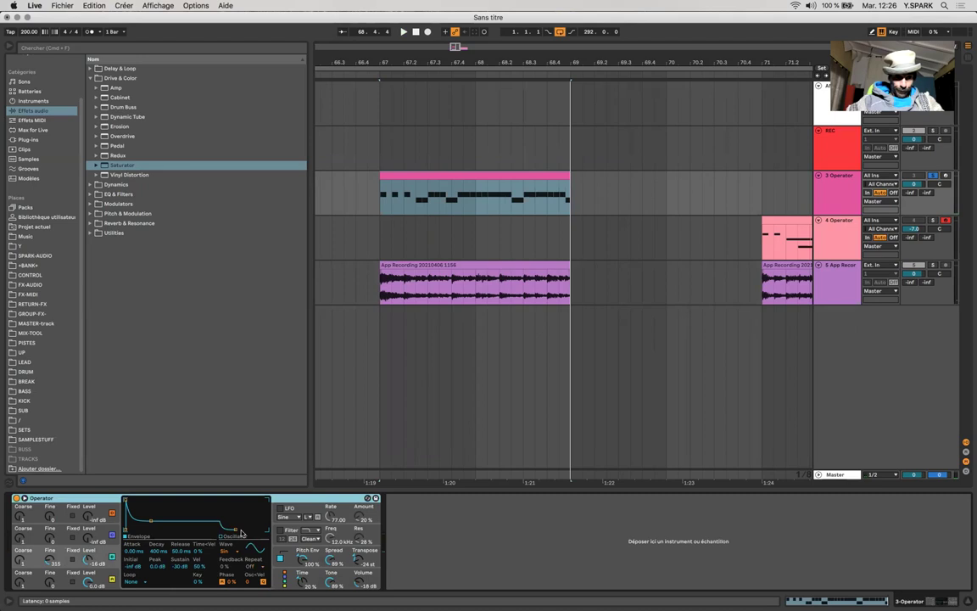
{"action": "left_click", "coordinate": [103, 578]}
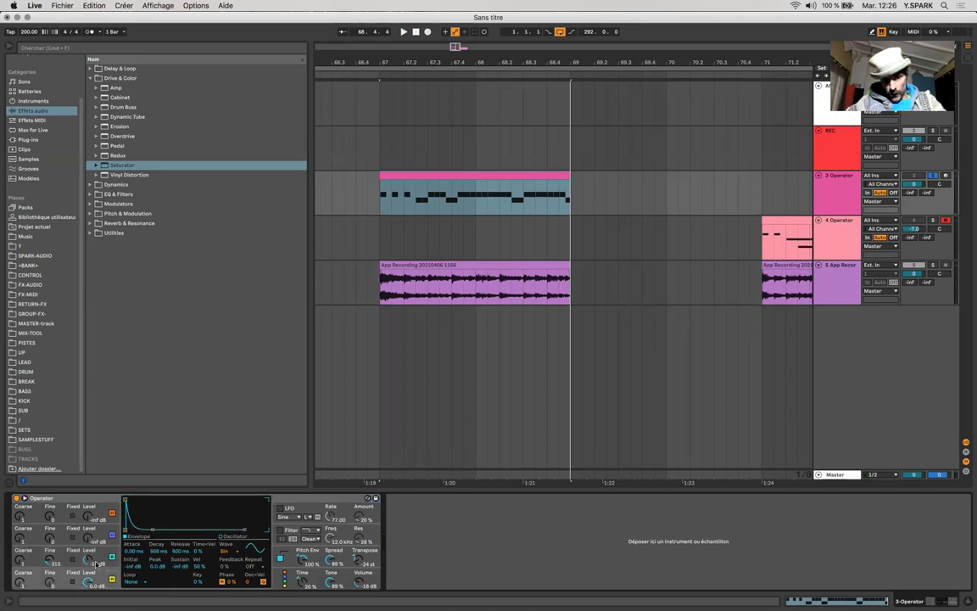
{"action": "left_click_drag", "start_coordinate": [88, 581], "coordinate": [88, 591]}
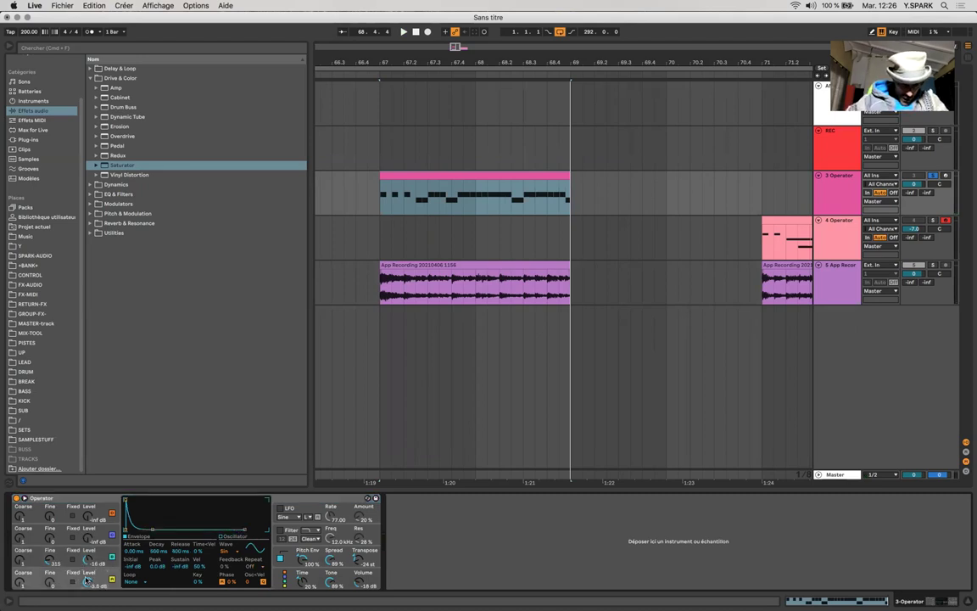
{"action": "left_click", "coordinate": [100, 563]}
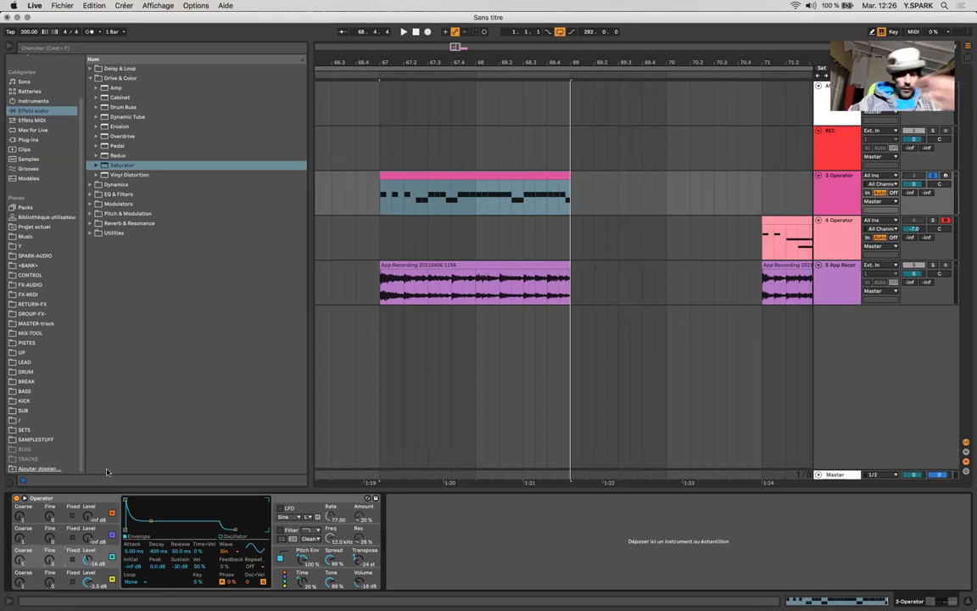
Replace the instrument on the 3 Operator track with a fresh default Operator from the instrument library.
{"action": "left_click", "coordinate": [63, 501]}
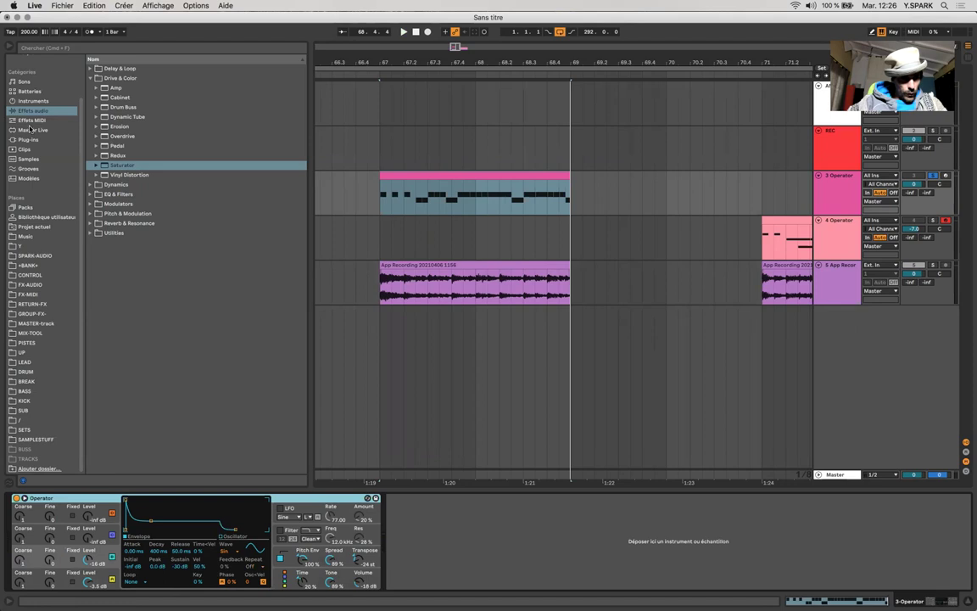
{"action": "left_click", "coordinate": [34, 100]}
{"action": "left_click_drag", "start_coordinate": [116, 148], "coordinate": [60, 523]}
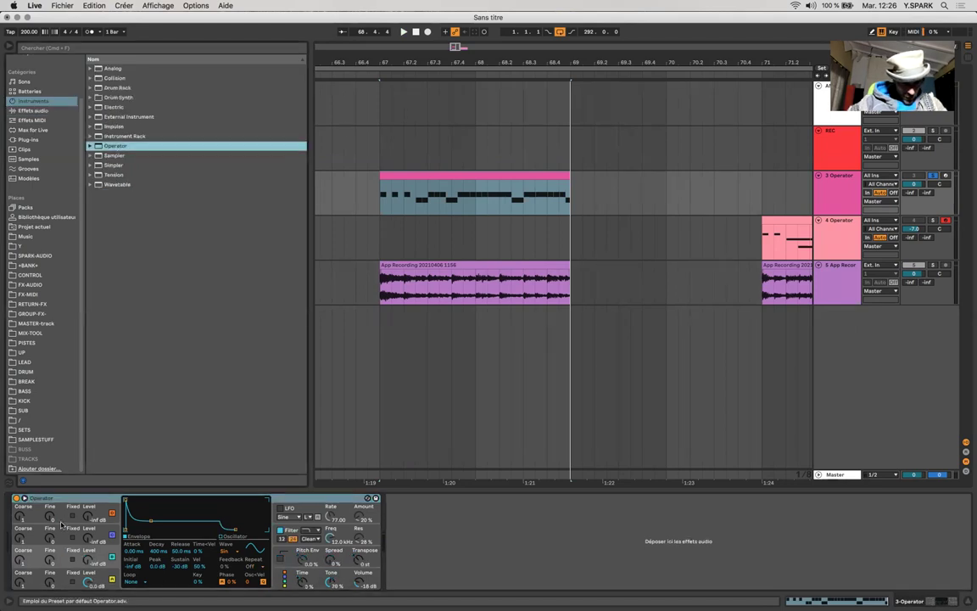
Play the clip with the new Operator and set transpose to -24 st, pitch envelope to 100% and spread to 53%.
{"action": "key", "text": "space"}
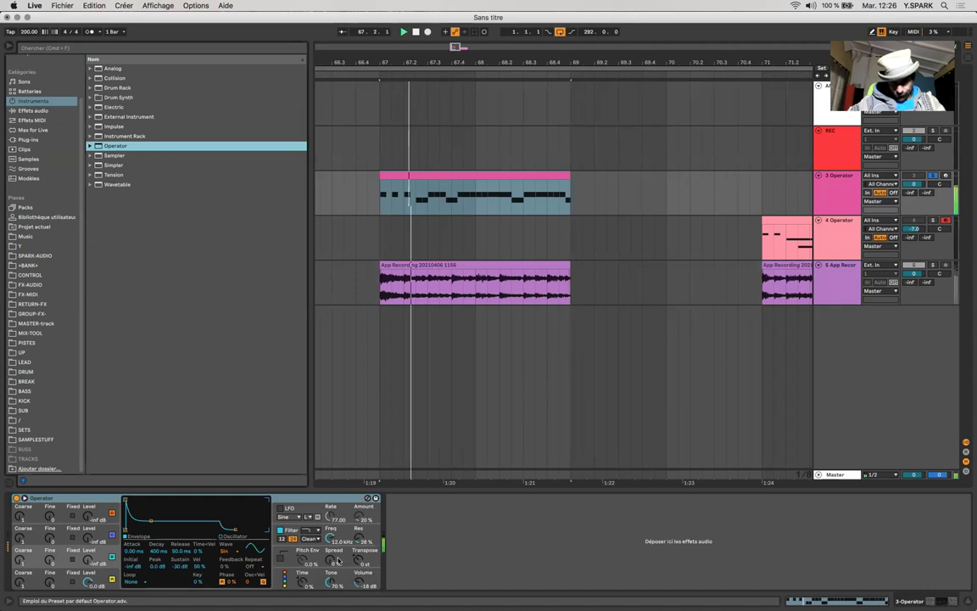
{"action": "left_click", "coordinate": [363, 562]}
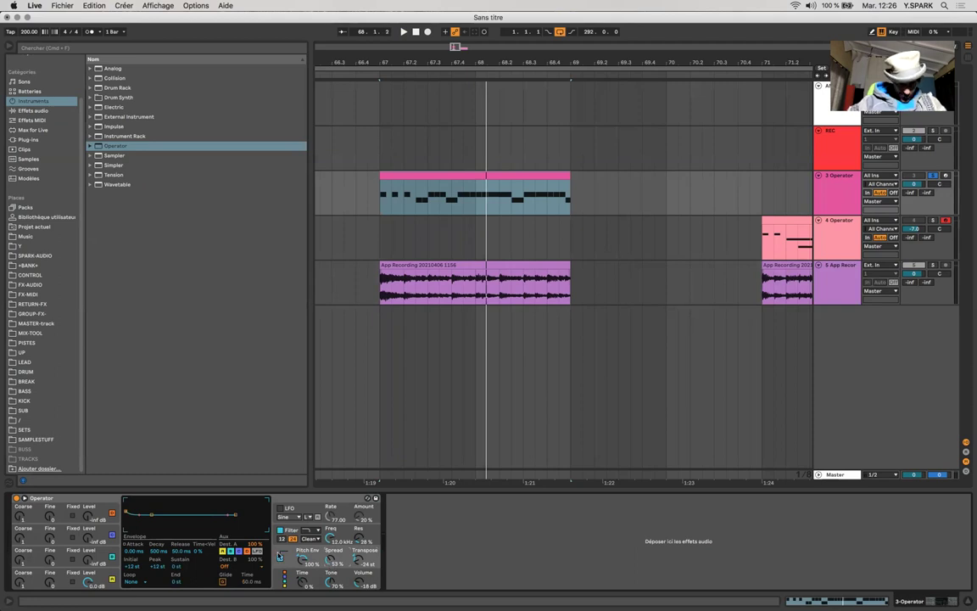
Set Operator's transpose to -12 st and turn off its filter, auditioning the clip before and after.
{"action": "key", "text": "space"}
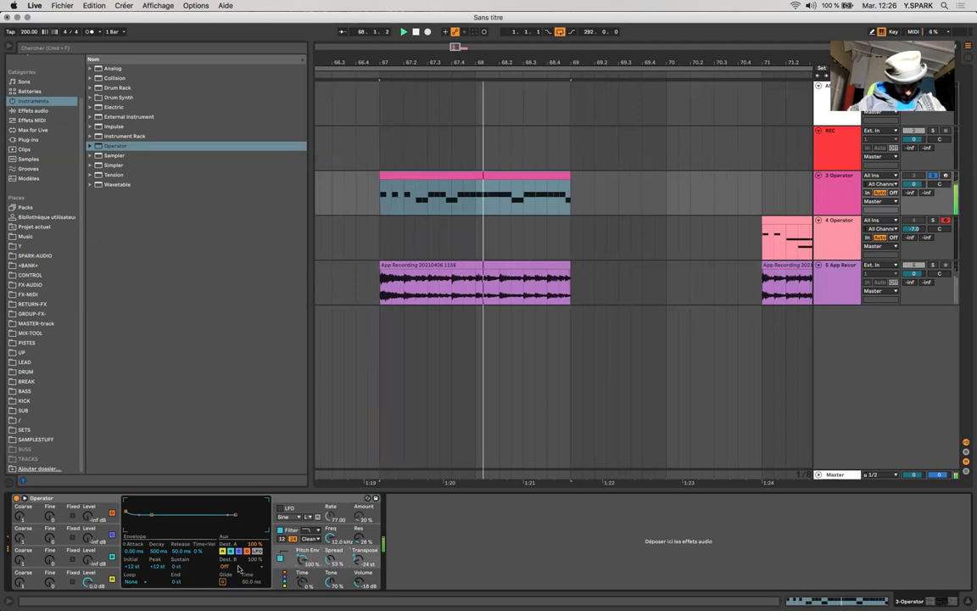
{"action": "key", "text": "space"}
{"action": "left_click_drag", "start_coordinate": [361, 564], "coordinate": [362, 539]}
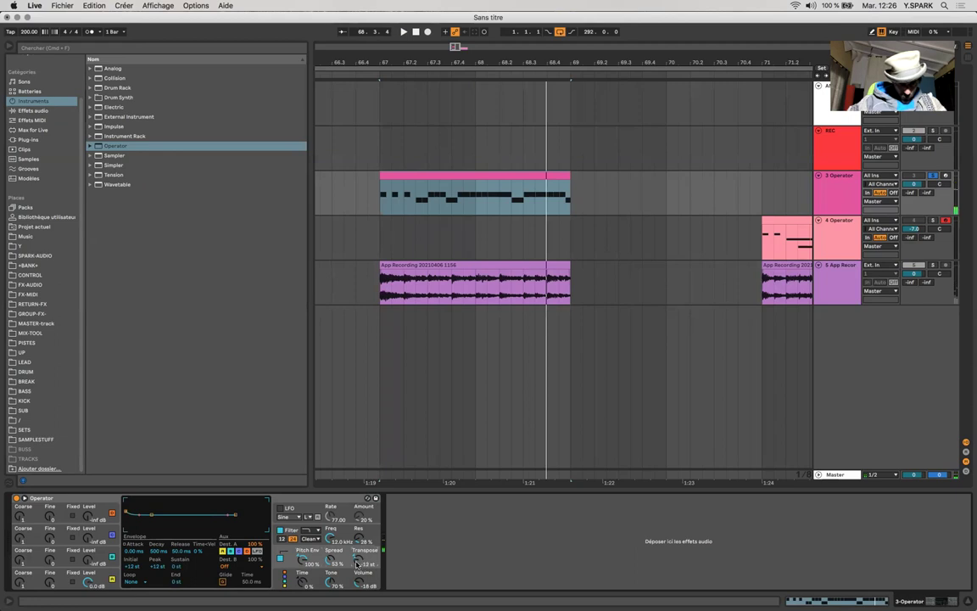
{"action": "left_click", "coordinate": [280, 530]}
{"action": "key", "text": "space"}
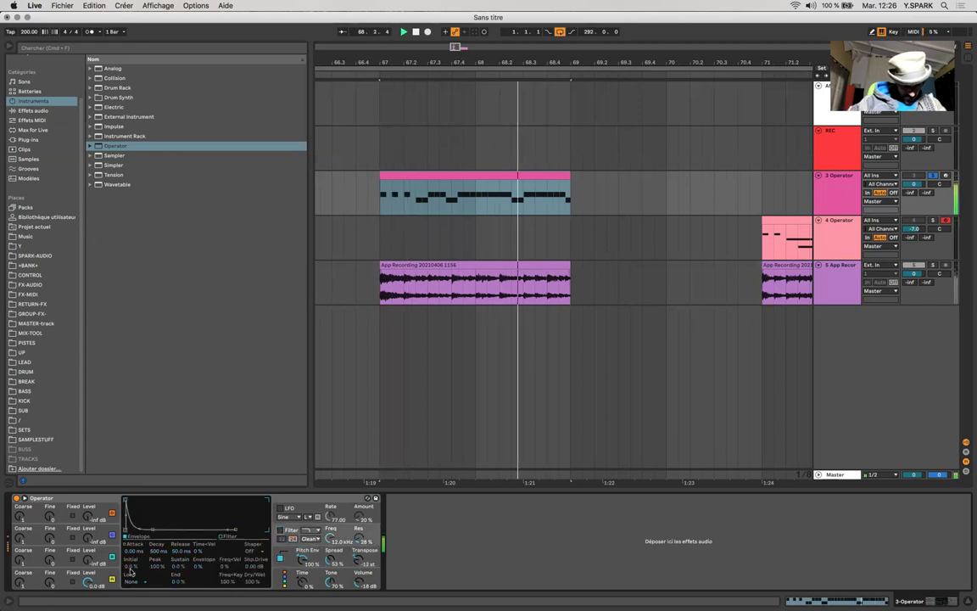
{"action": "key", "text": "space"}
Set oscillator B to fine tuning 300 and level -29 dB, with pitch envelope at 63% and tone at 100%, during playback.
{"action": "left_click", "coordinate": [89, 559]}
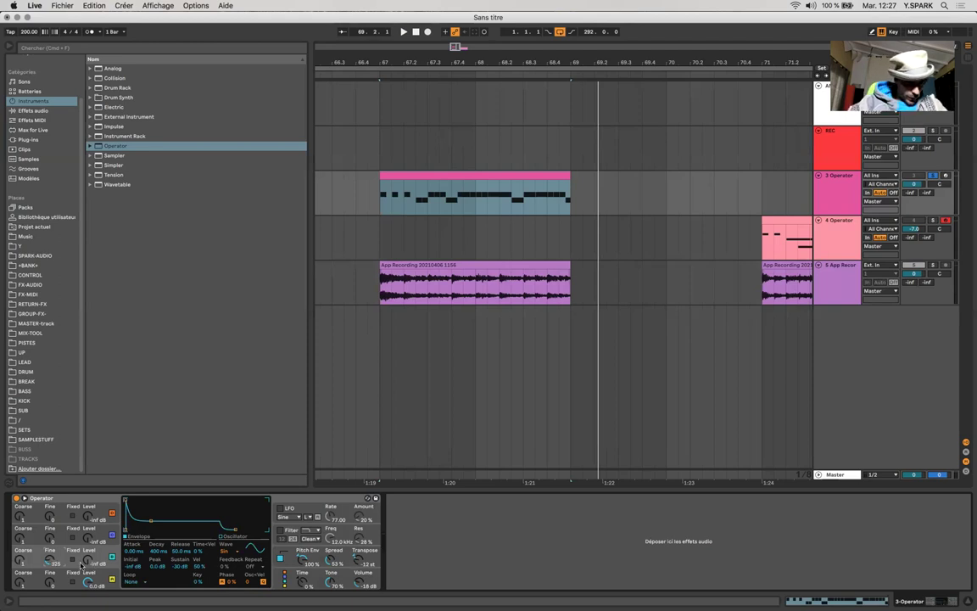
{"action": "key", "text": "space"}
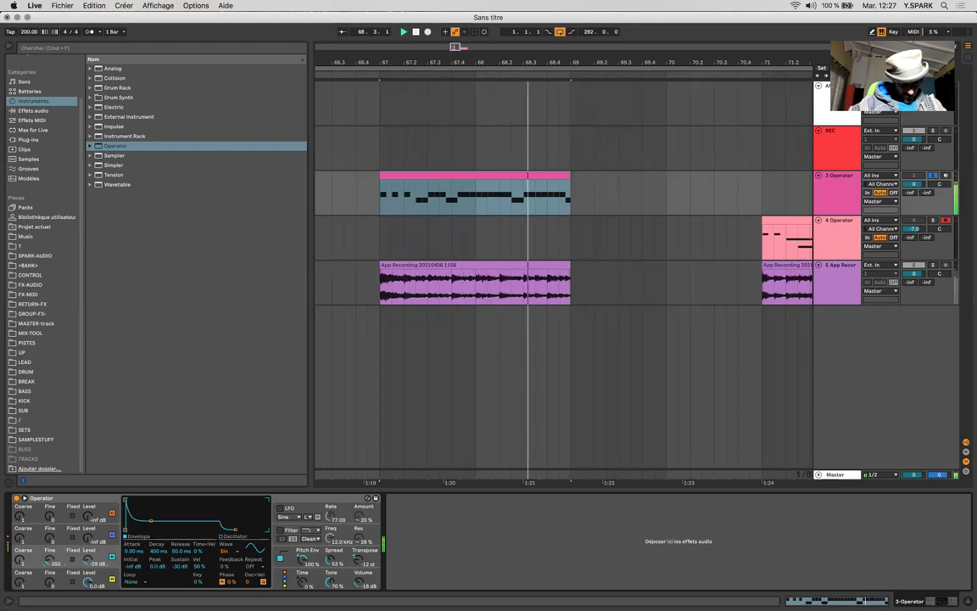
{"action": "left_click_drag", "start_coordinate": [301, 558], "coordinate": [332, 569]}
{"action": "key", "text": "space"}
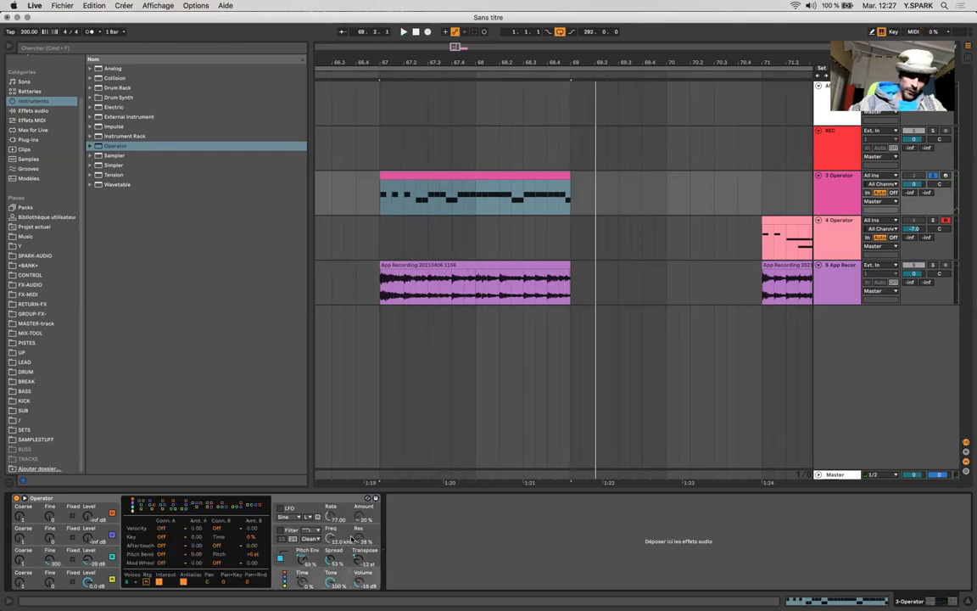
Shape oscillator A's envelope with a 351 ms decay and a sustain of -inf dB, and audition it.
{"action": "left_click", "coordinate": [104, 578]}
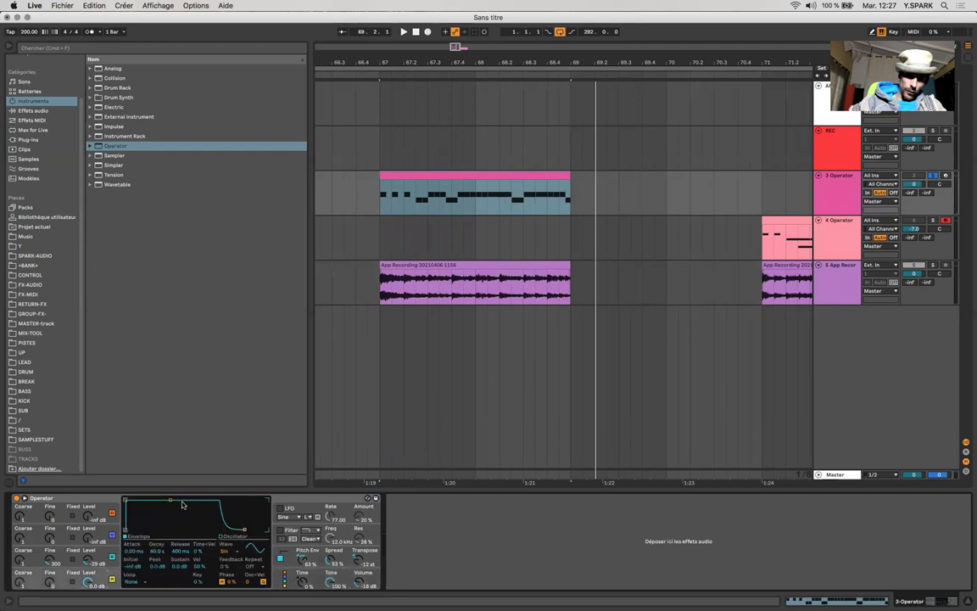
{"action": "left_click_drag", "start_coordinate": [170, 500], "coordinate": [150, 529]}
{"action": "key", "text": "space"}
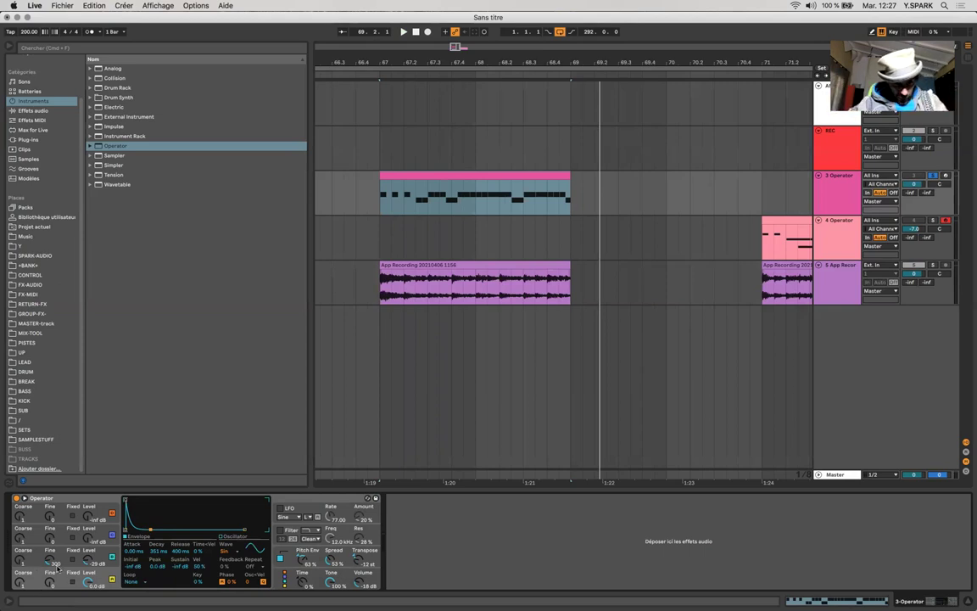
Set oscillator B's fine tuning to 378 and compare the patch with the soloed App Recording reference.
{"action": "left_click", "coordinate": [49, 560]}
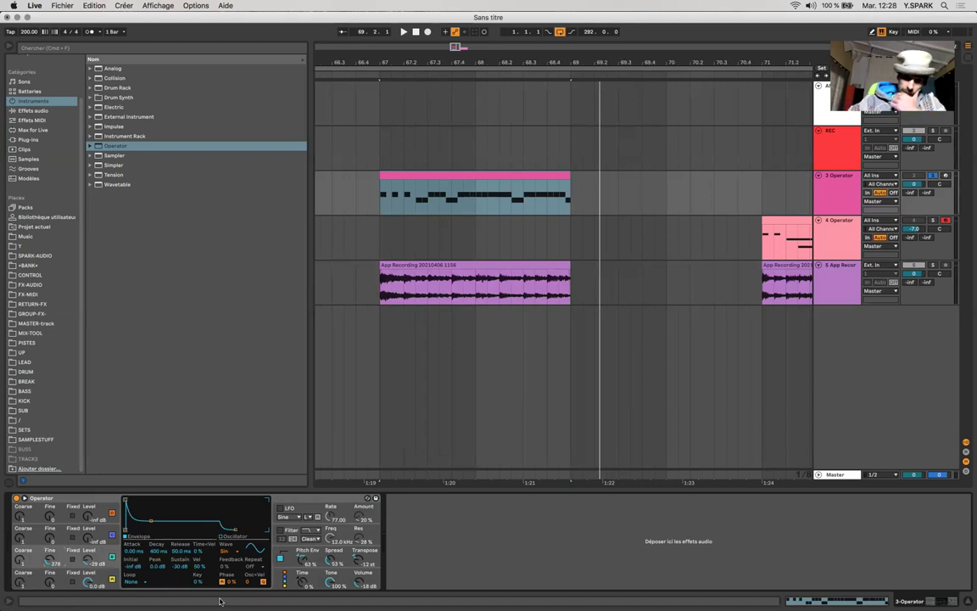
{"action": "left_click", "coordinate": [336, 576]}
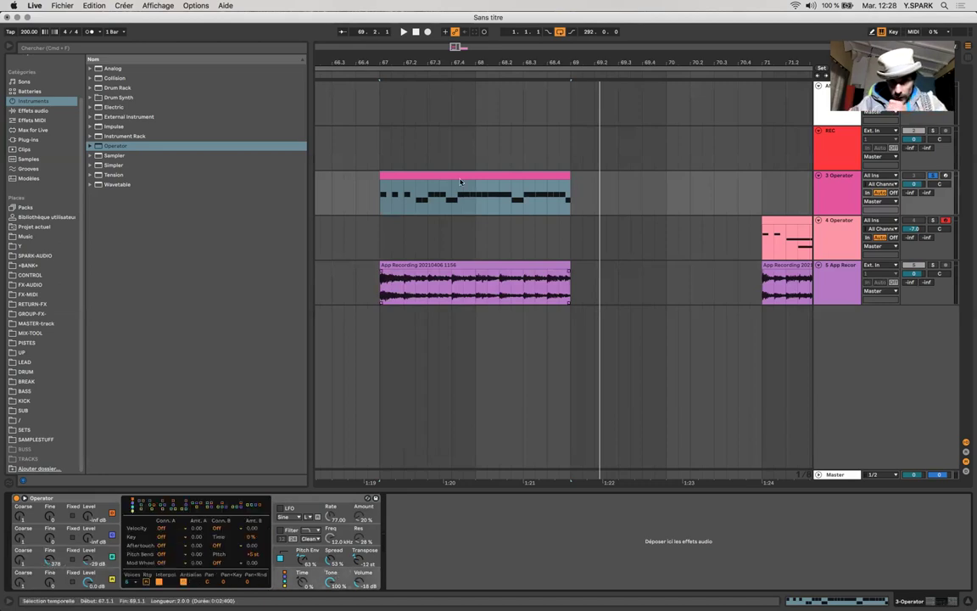
{"action": "key", "text": "space"}
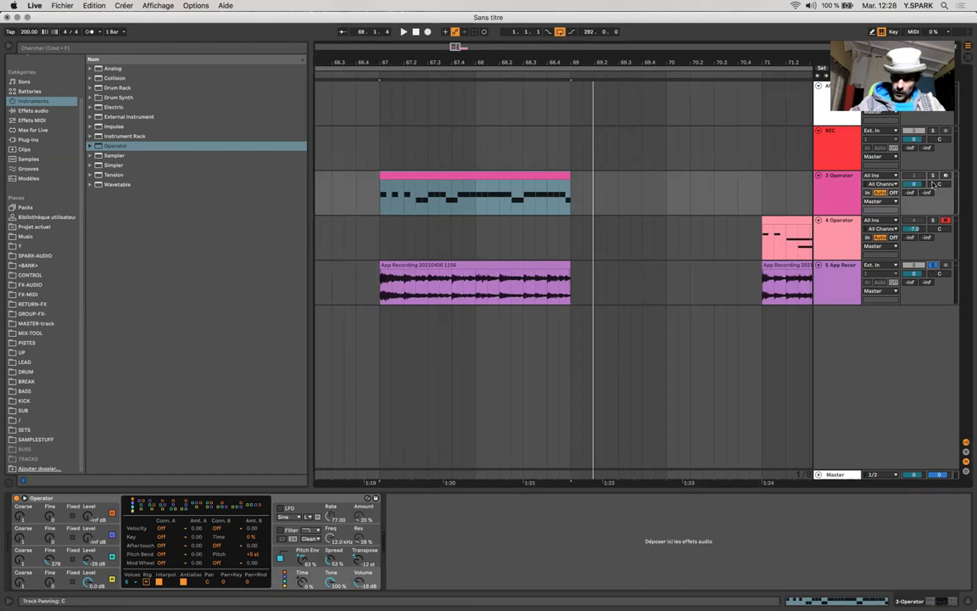
{"action": "key", "text": "space"}
Examine the notes of the 3 Operator track's MIDI clip and return to its device view.
{"action": "double_click", "coordinate": [542, 177]}
{"action": "key", "text": "space"}
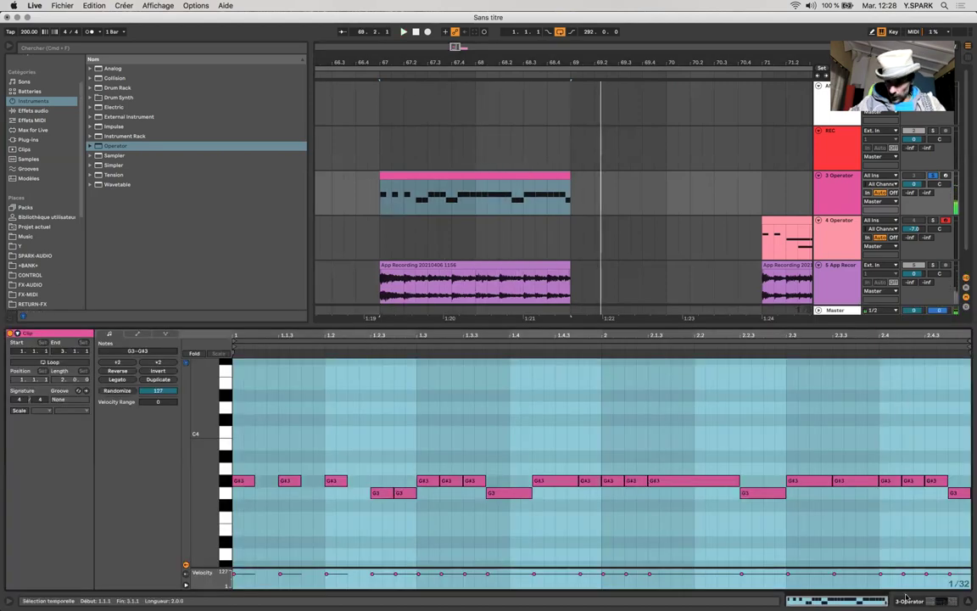
{"action": "key", "text": "shift+Tab"}
While auditioning, set spread to 79% and pitch envelope to 52%, and oscillator B's fine tuning to 465 and level to -21 dB.
{"action": "left_click", "coordinate": [366, 553]}
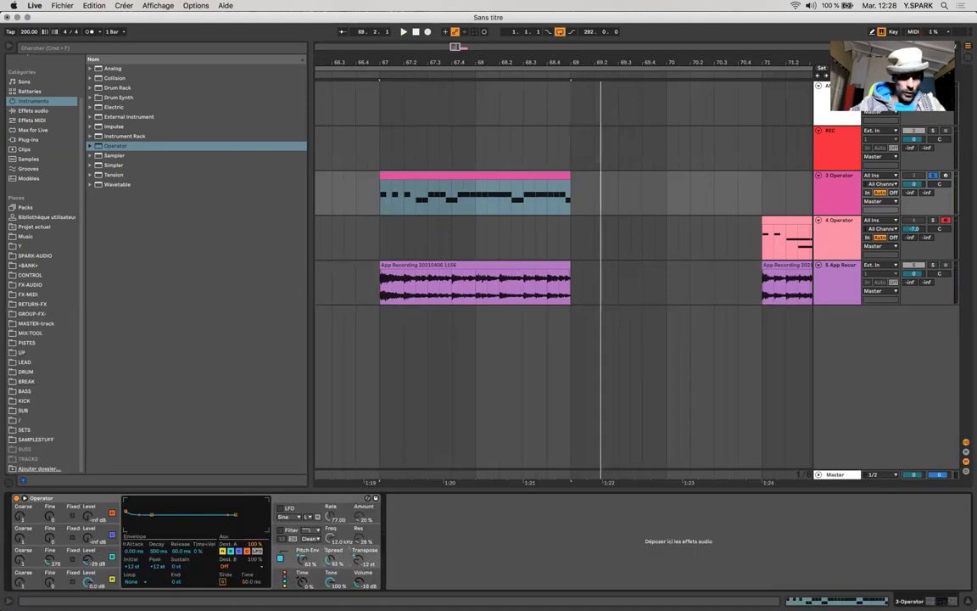
{"action": "key", "text": "space"}
{"action": "key", "text": "space"}
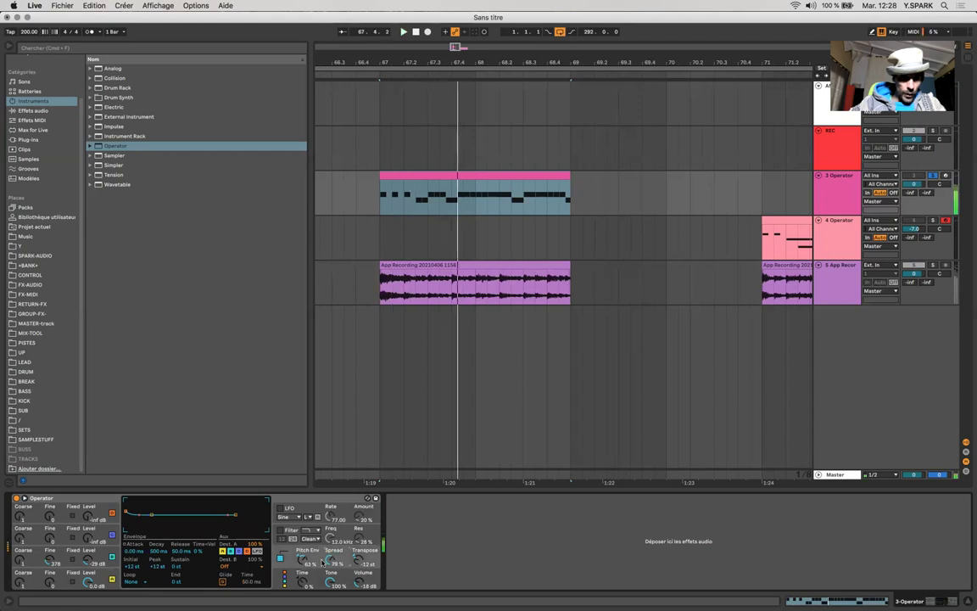
{"action": "key", "text": "space"}
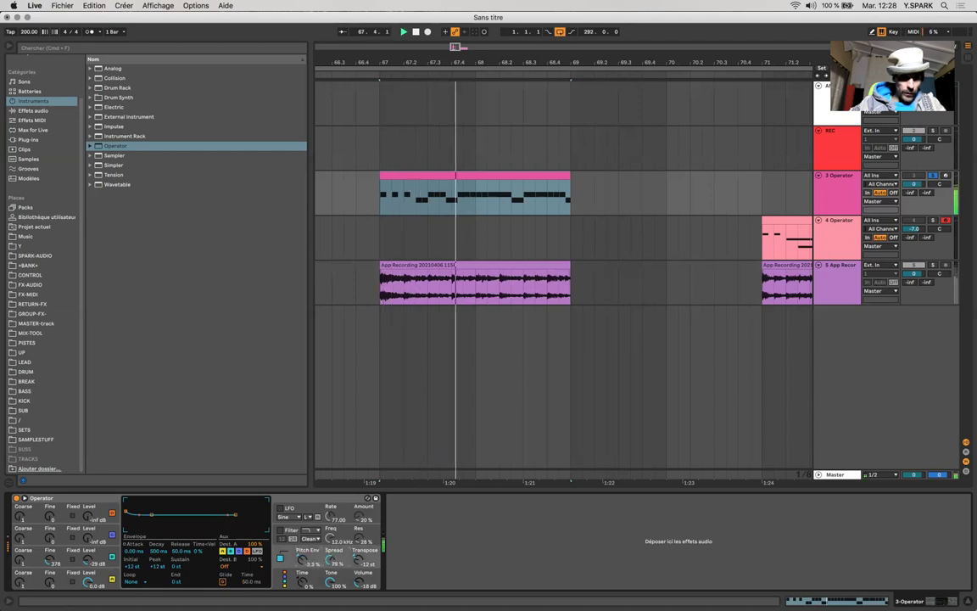
{"action": "left_click_drag", "start_coordinate": [50, 559], "coordinate": [88, 544]}
{"action": "key", "text": "space"}
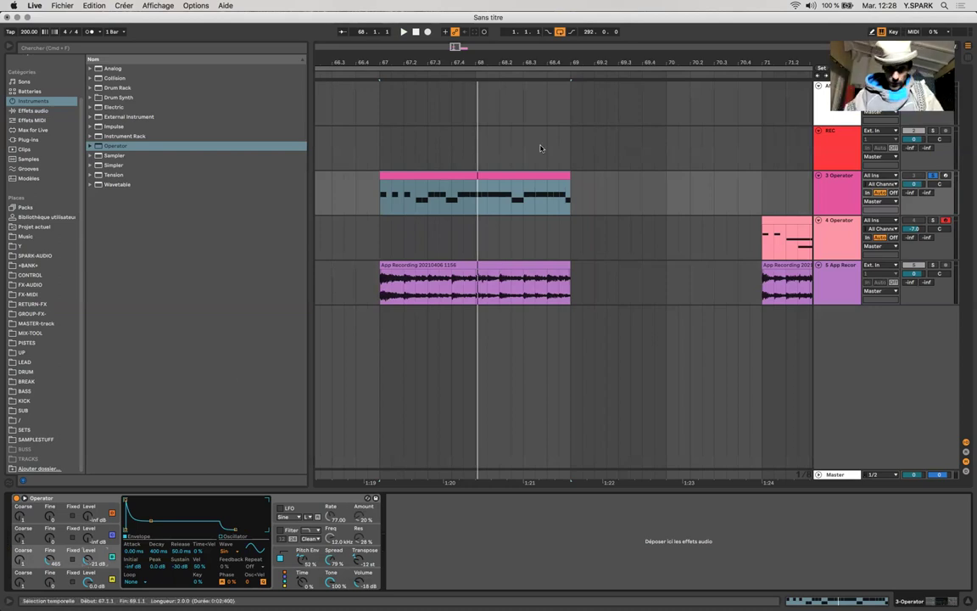
Select the App Recording clip spanning bars 71 to 75, solo its track and listen to the passage.
{"action": "left_click", "coordinate": [484, 177]}
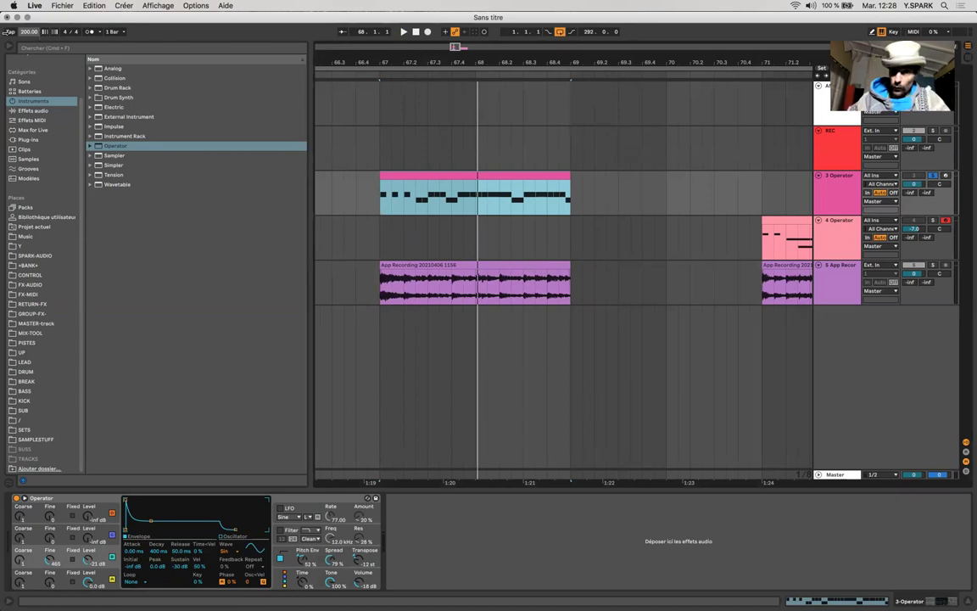
{"action": "left_click", "coordinate": [453, 172]}
{"action": "scroll", "coordinate": [542, 212], "scroll_direction": "right", "scroll_amount": 5}
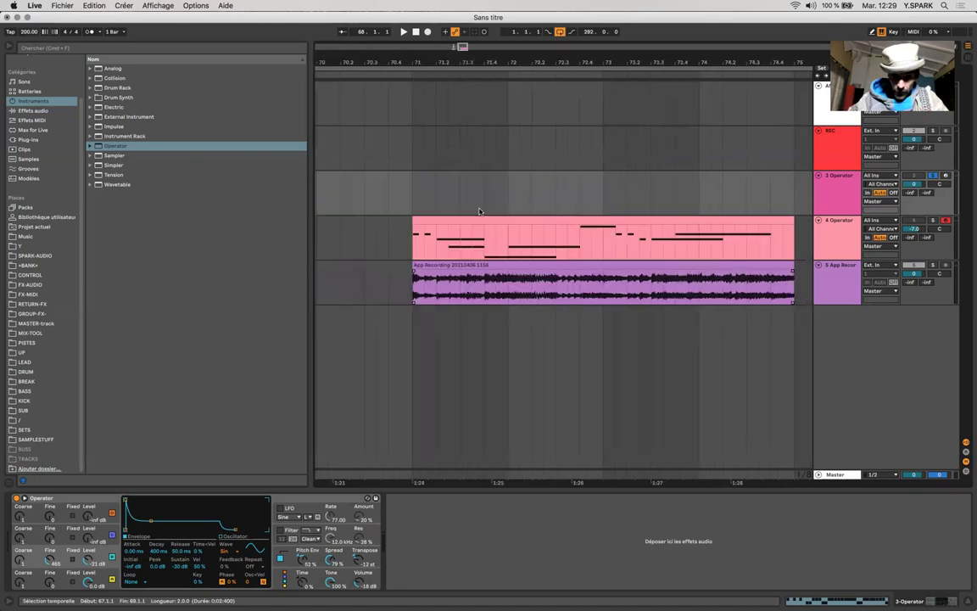
{"action": "left_click", "coordinate": [480, 222]}
{"action": "left_click", "coordinate": [485, 266]}
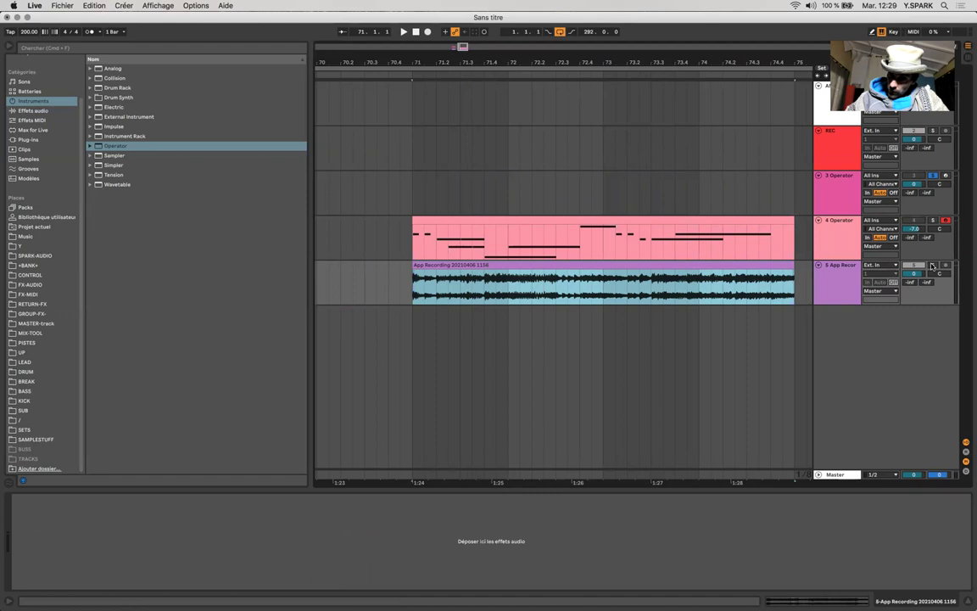
{"action": "key", "text": "space"}
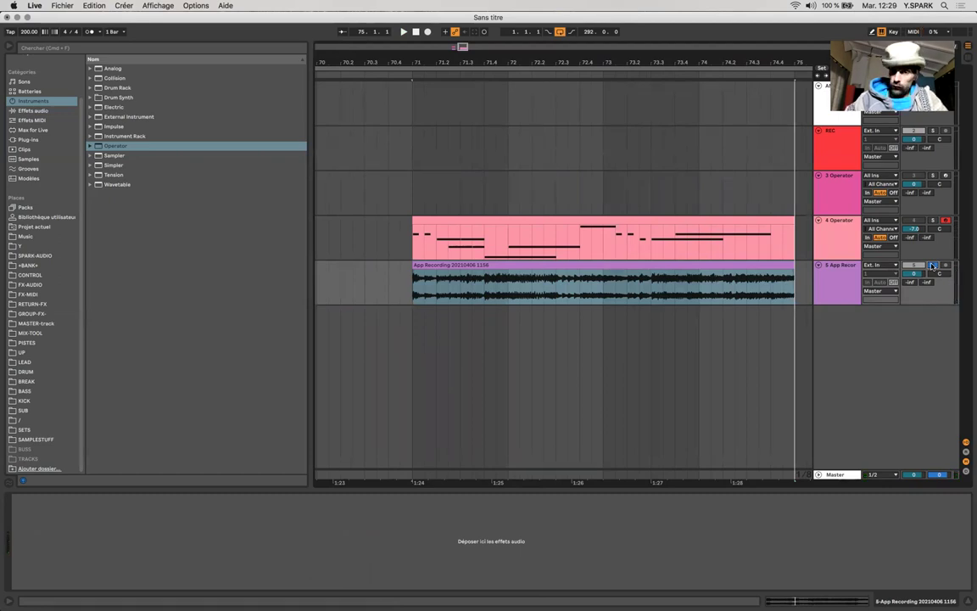
{"action": "left_click", "coordinate": [932, 266]}
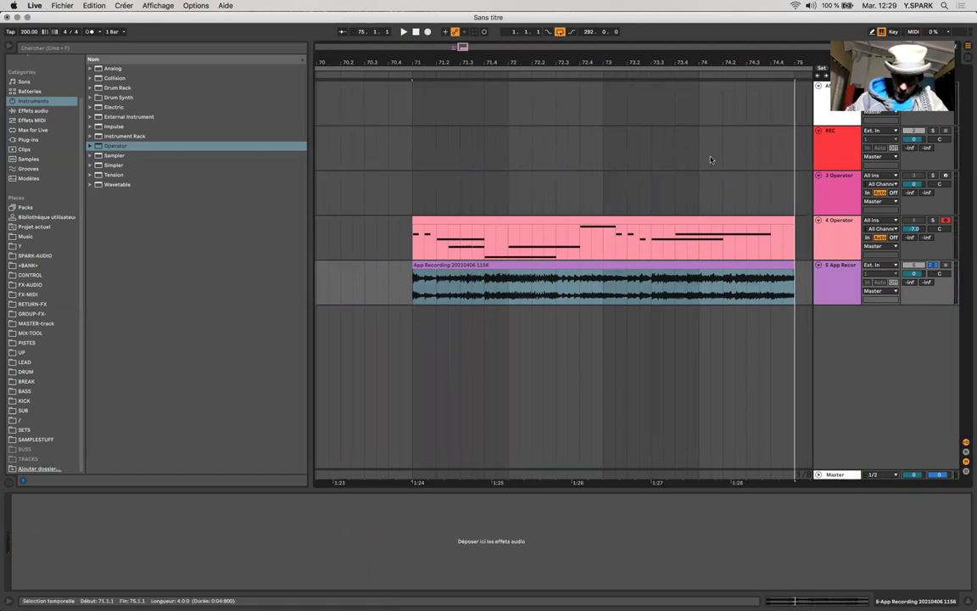
Open the MIDI clip on the 4 Operator track and examine its overlapping A#3 and G3 notes near the start.
{"action": "left_click", "coordinate": [504, 217]}
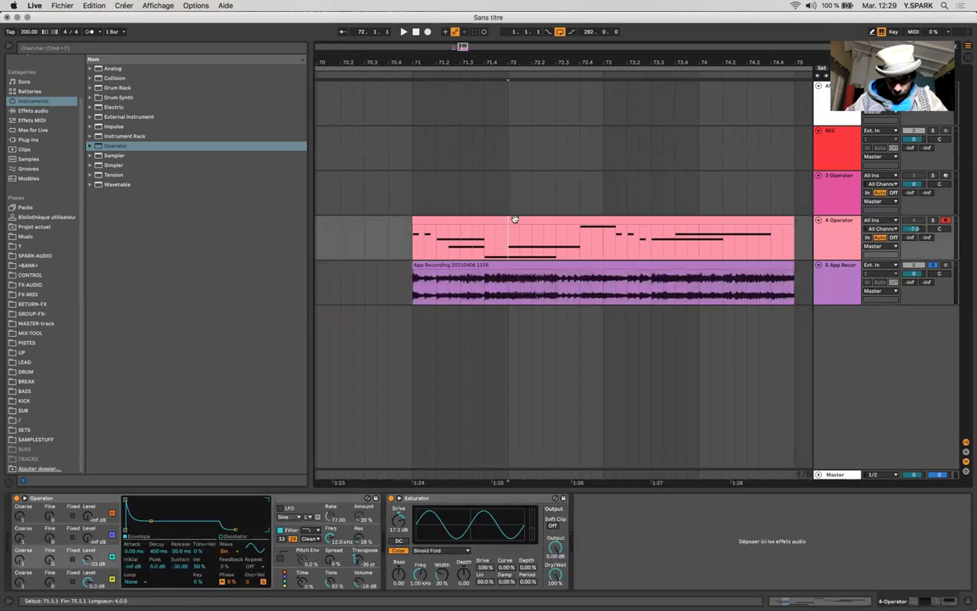
{"action": "double_click", "coordinate": [507, 218]}
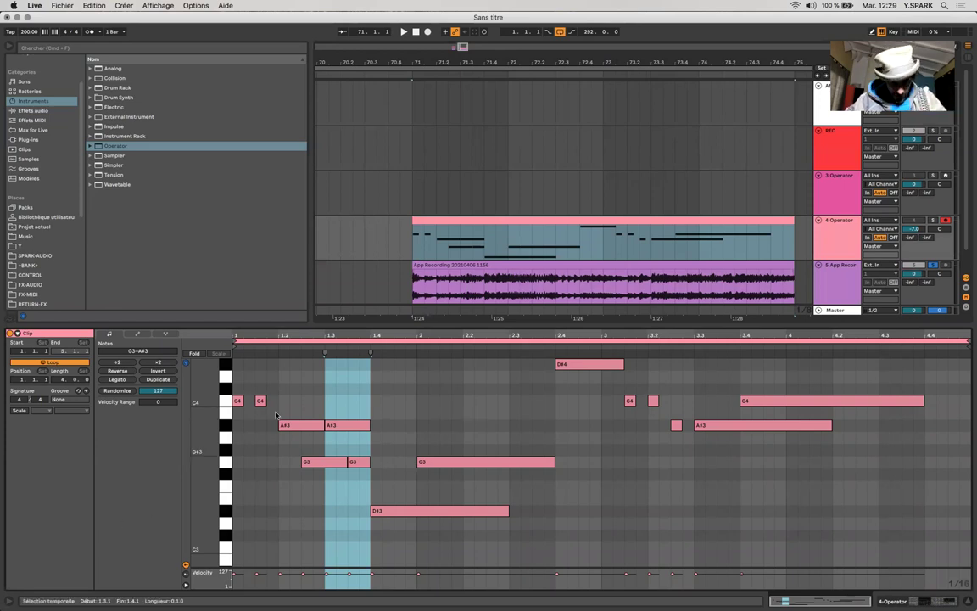
{"action": "left_click", "coordinate": [277, 415]}
{"action": "scroll", "coordinate": [274, 413], "scroll_direction": "up", "scroll_amount": 1}
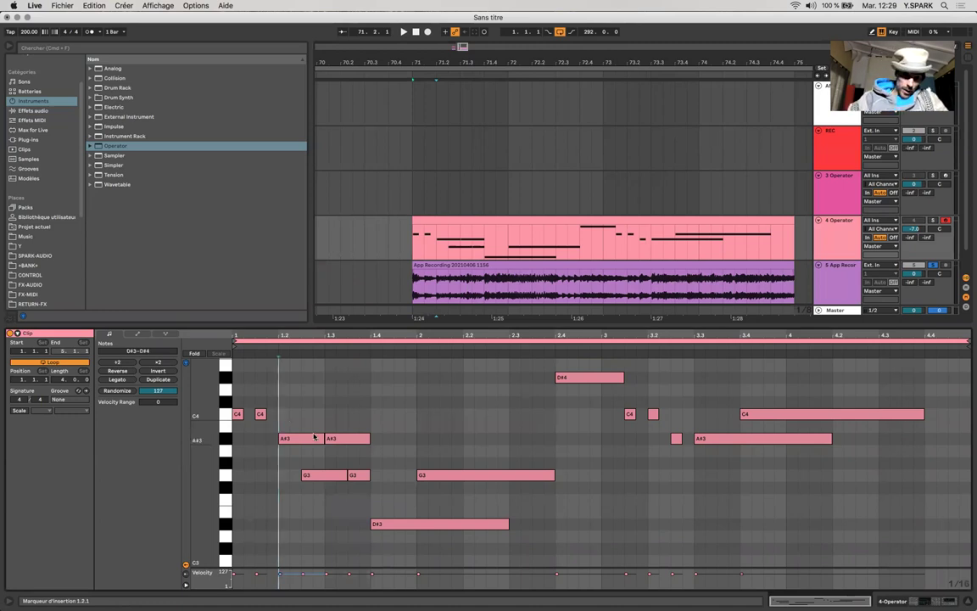
{"action": "scroll", "coordinate": [312, 441], "scroll_direction": "down", "scroll_amount": 1}
{"action": "left_click_drag", "start_coordinate": [305, 446], "coordinate": [308, 444]}
{"action": "left_click_drag", "start_coordinate": [290, 404], "coordinate": [322, 474]}
{"action": "left_click", "coordinate": [323, 474], "text": "shift"}
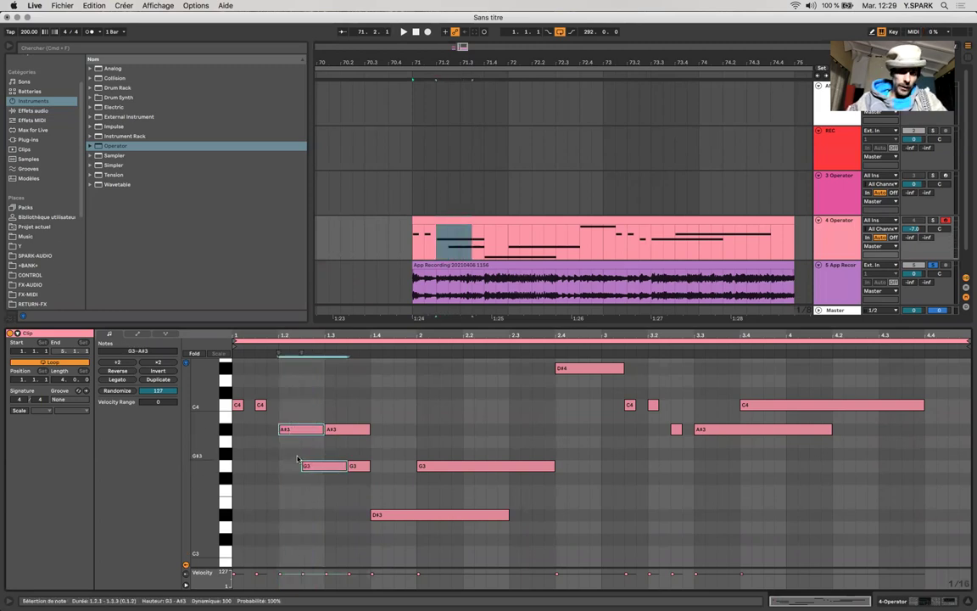
{"action": "left_click", "coordinate": [282, 392]}
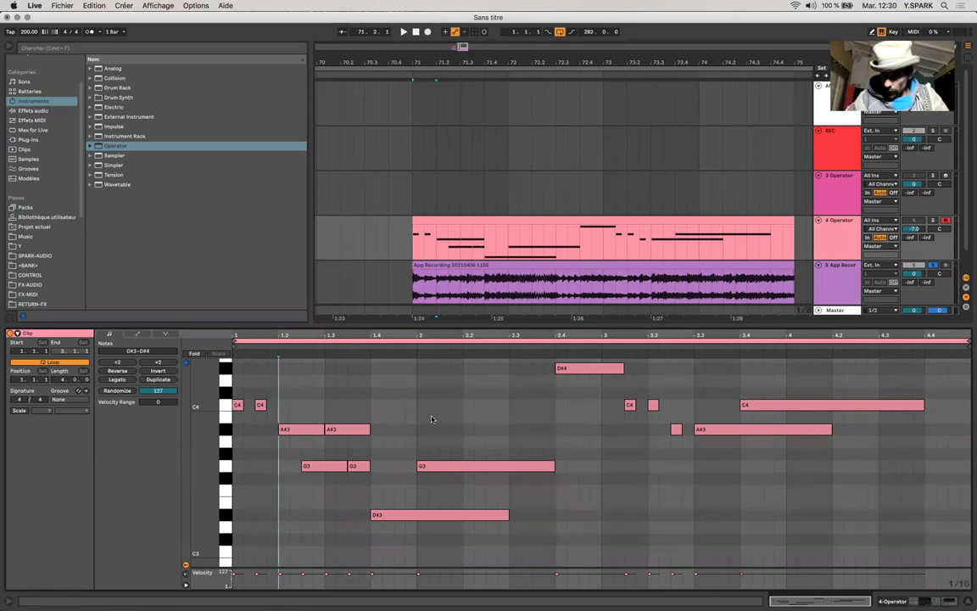
Examine the pitch envelope and glide settings of the Operator on the 4 Operator track.
{"action": "key", "text": "shift+Tab"}
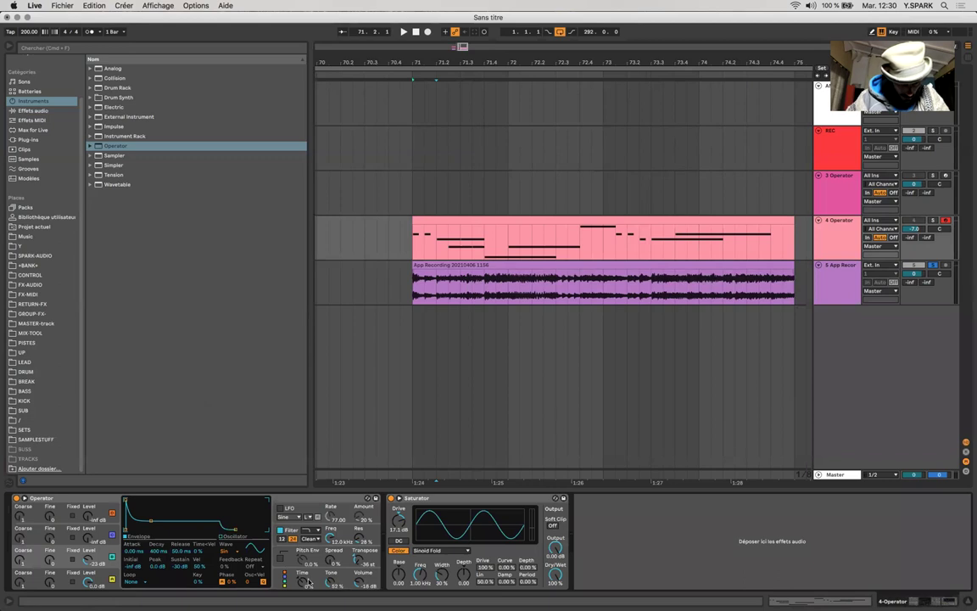
{"action": "left_click", "coordinate": [309, 581]}
{"action": "left_click", "coordinate": [315, 560]}
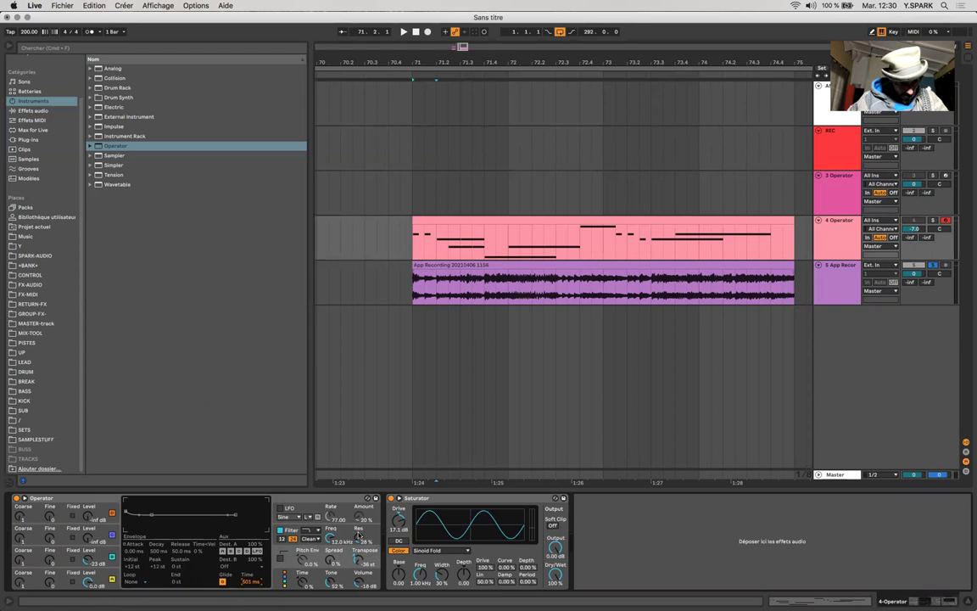
{"action": "left_click", "coordinate": [81, 499]}
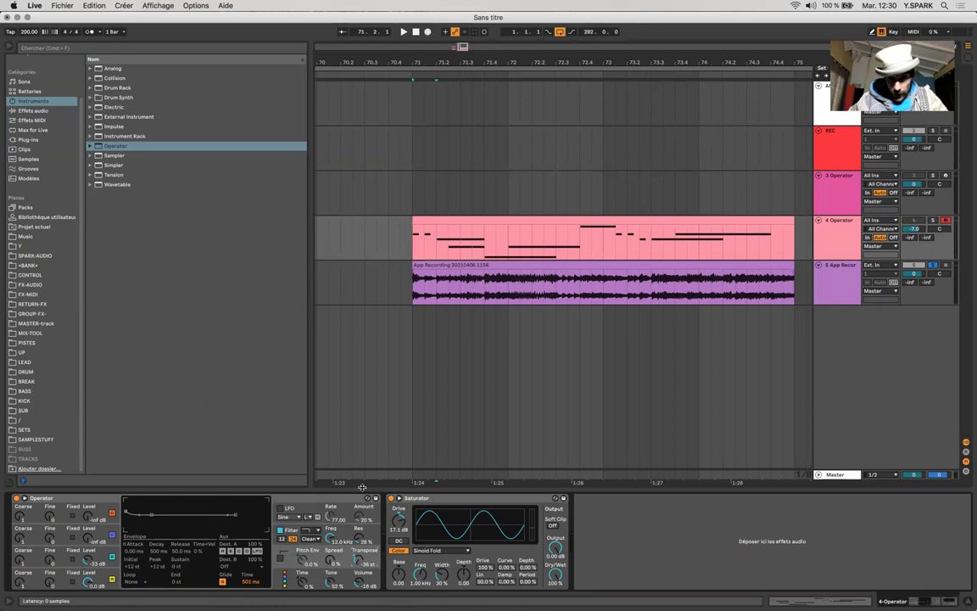
Play the soloed 4 Operator track and raise its Operator's filter frequency to 18.5 kHz.
{"action": "key", "text": "space"}
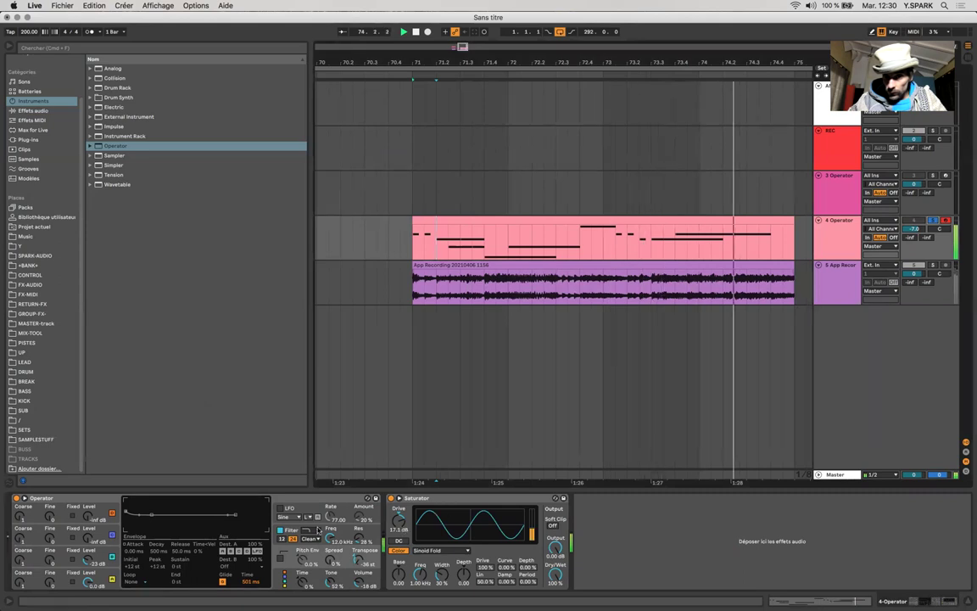
{"action": "left_click_drag", "start_coordinate": [328, 536], "coordinate": [328, 575]}
{"action": "key", "text": "space"}
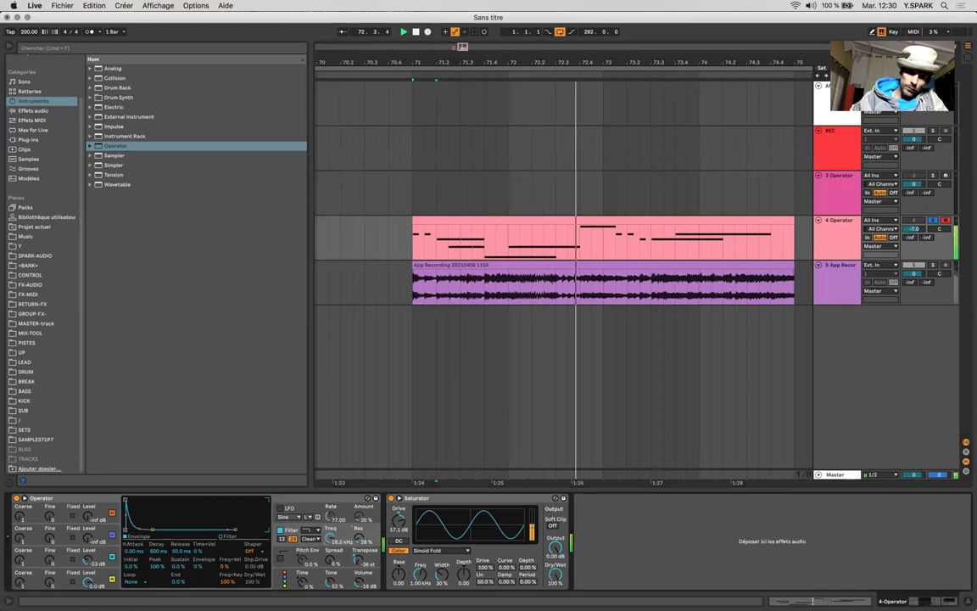
{"action": "key", "text": "space"}
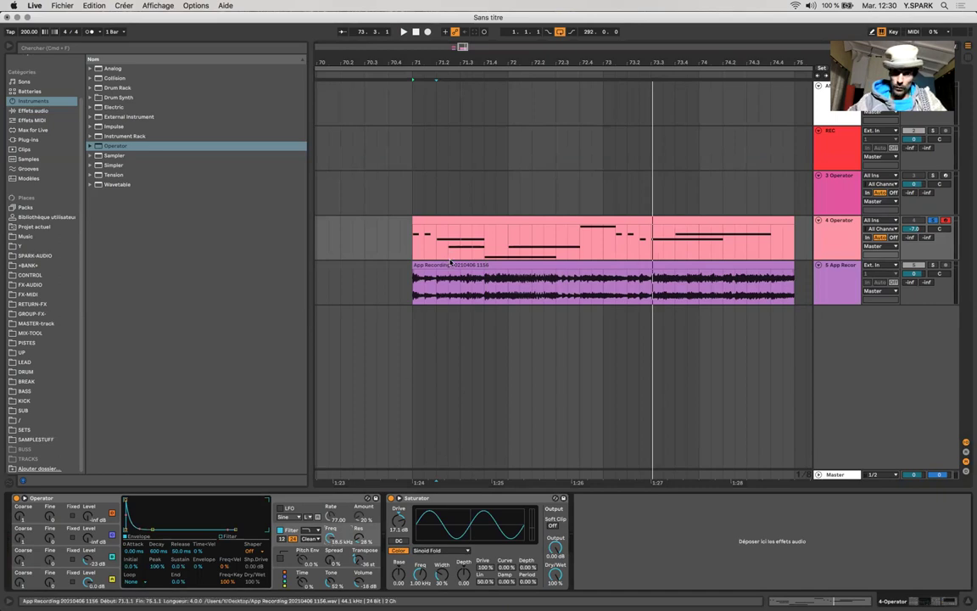
{"action": "key", "text": "space"}
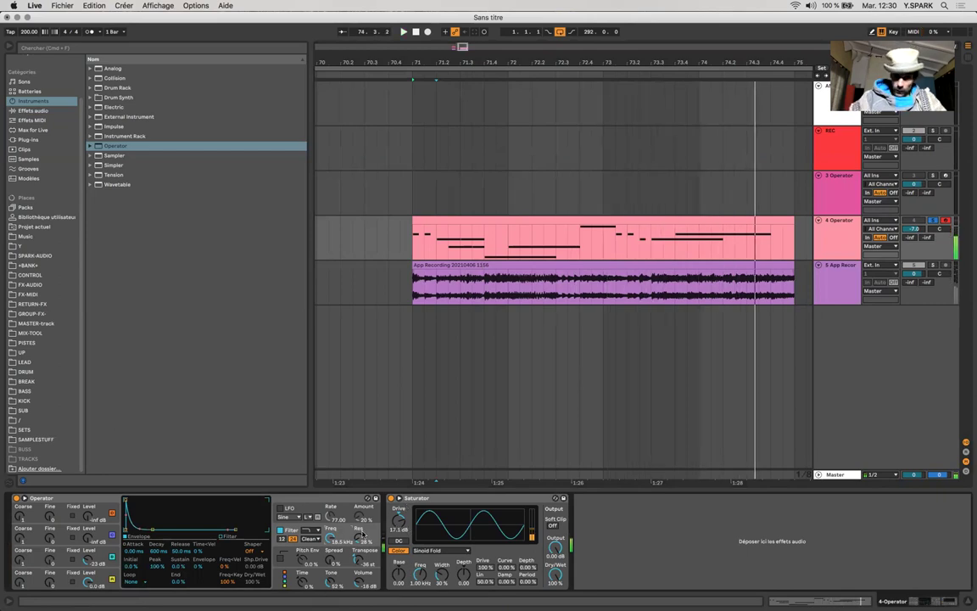
Replace the Operator on the 4 Operator track with a fresh default one placed before the Saturator.
{"action": "left_click", "coordinate": [294, 498]}
{"action": "key", "text": "Delete"}
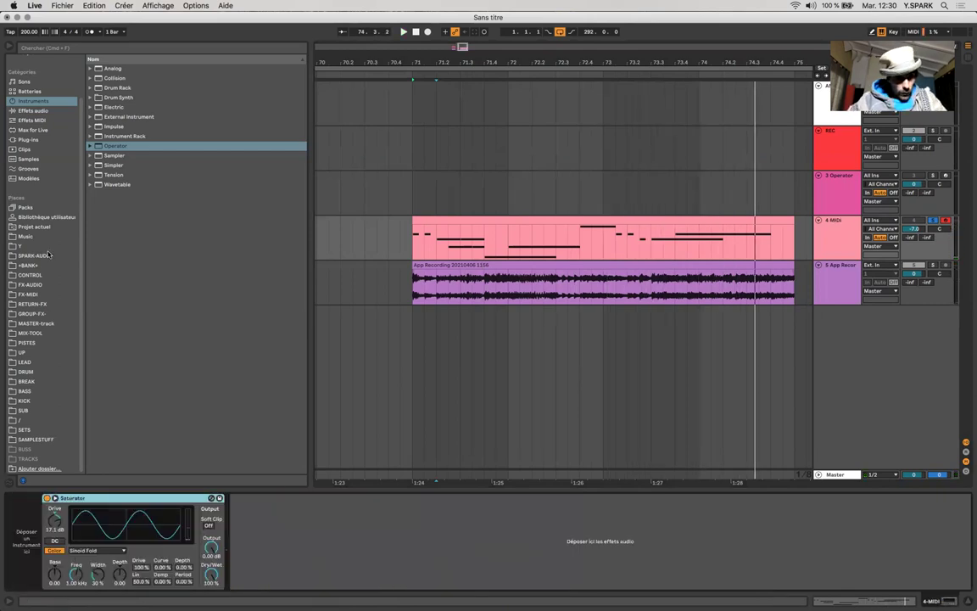
{"action": "left_click_drag", "start_coordinate": [101, 149], "coordinate": [55, 568]}
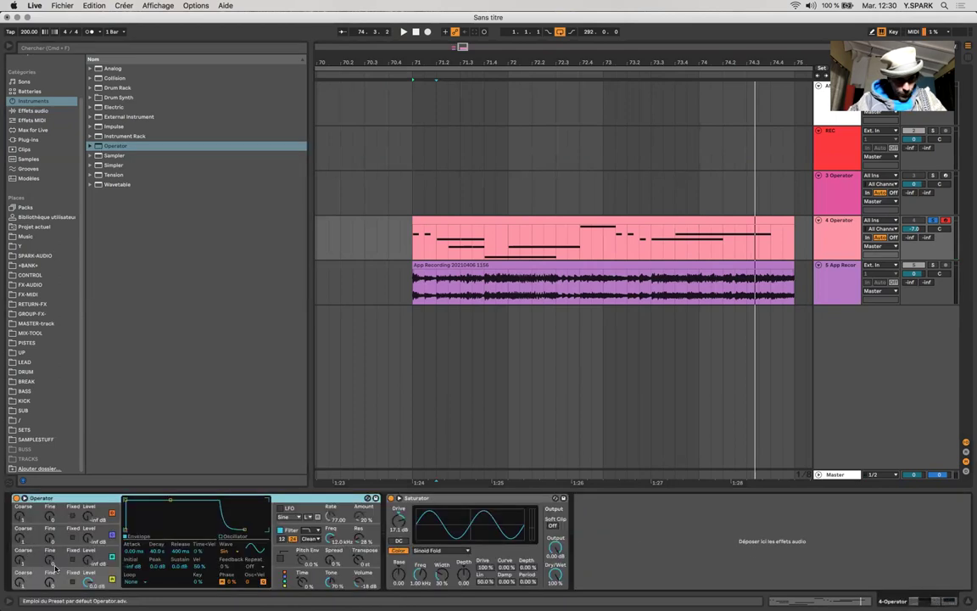
Set the Operator on the 4 Operator track to one voice and enable its pitch envelope at 17 %.
{"action": "left_click", "coordinate": [334, 581]}
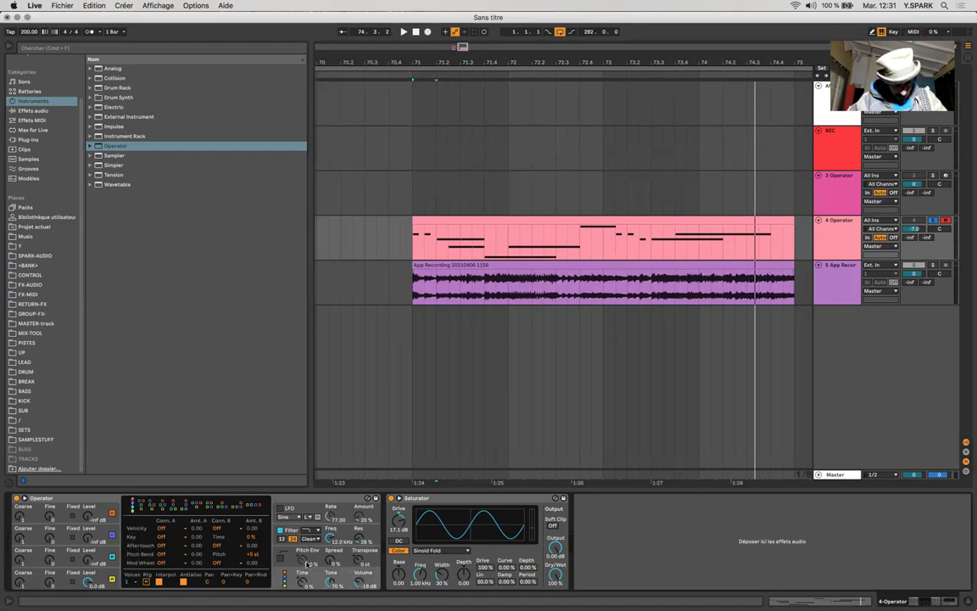
{"action": "left_click", "coordinate": [282, 559]}
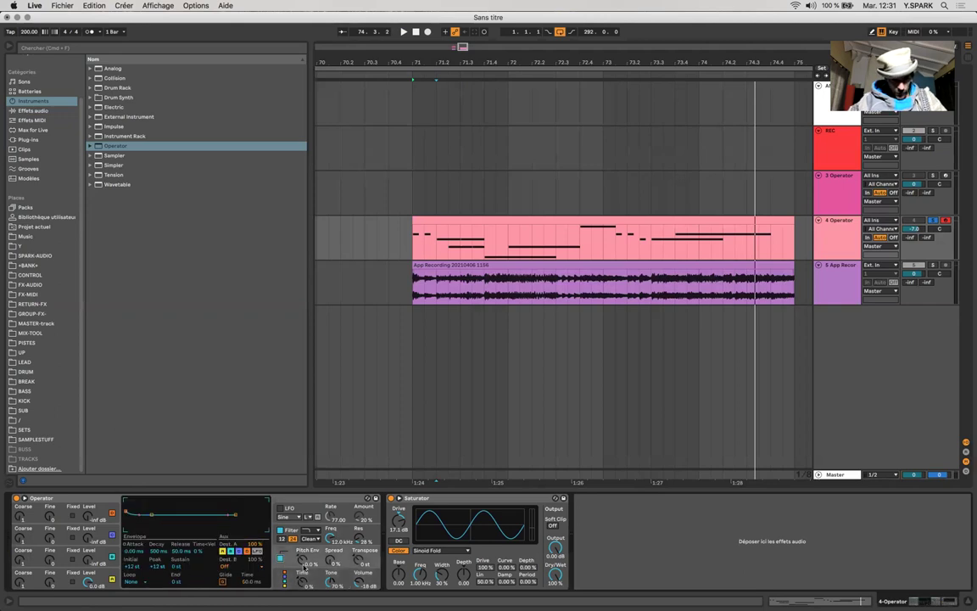
{"action": "key", "text": "space"}
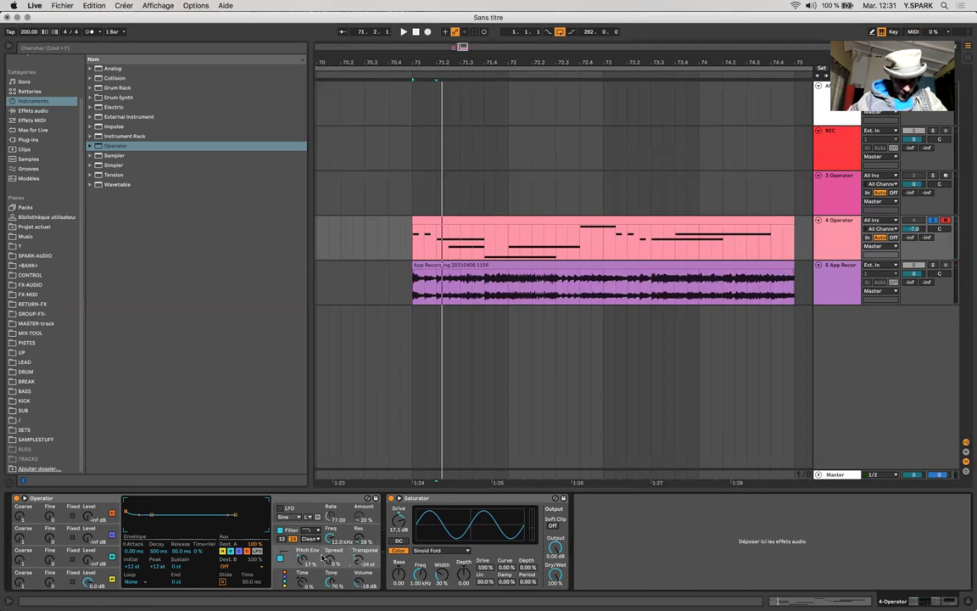
Enable the Operator's glide at 575 ms, transpose it to -36 st and fine-tune the pitch envelope amount.
{"action": "left_click", "coordinate": [223, 582]}
{"action": "left_click_drag", "start_coordinate": [252, 581], "coordinate": [251, 551]}
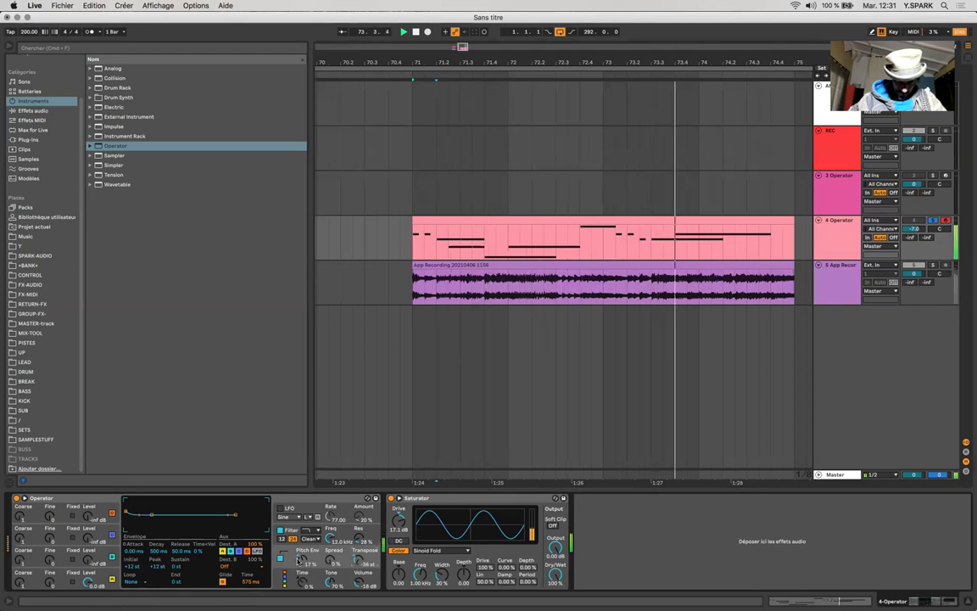
{"action": "left_click_drag", "start_coordinate": [300, 558], "coordinate": [300, 586]}
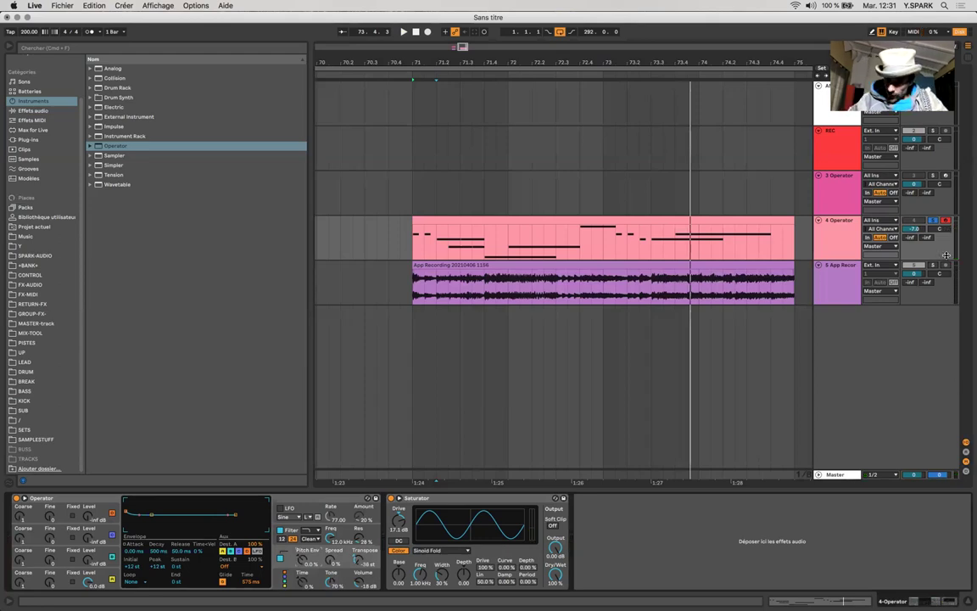
Compare the soloed App Recording track with the soloed 4 Operator track around the overlapping notes in bar 71.
{"action": "key", "text": "space"}
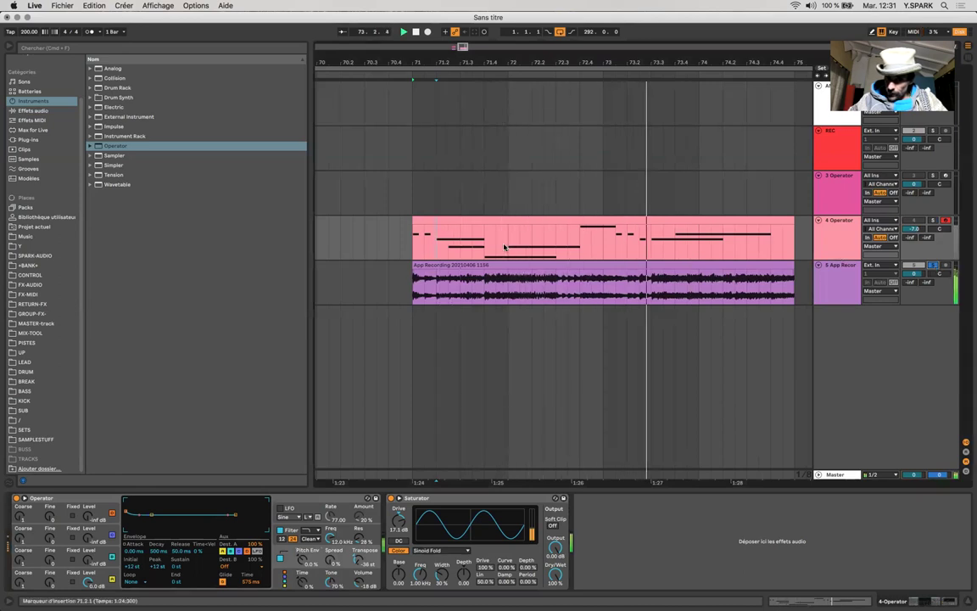
{"action": "left_click", "coordinate": [415, 235]}
{"action": "mouse_move", "coordinate": [429, 240]}
{"action": "left_mouse_down"}
{"action": "mouse_move", "coordinate": [484, 248]}
{"action": "mouse_move", "coordinate": [436, 249]}
{"action": "left_mouse_up"}
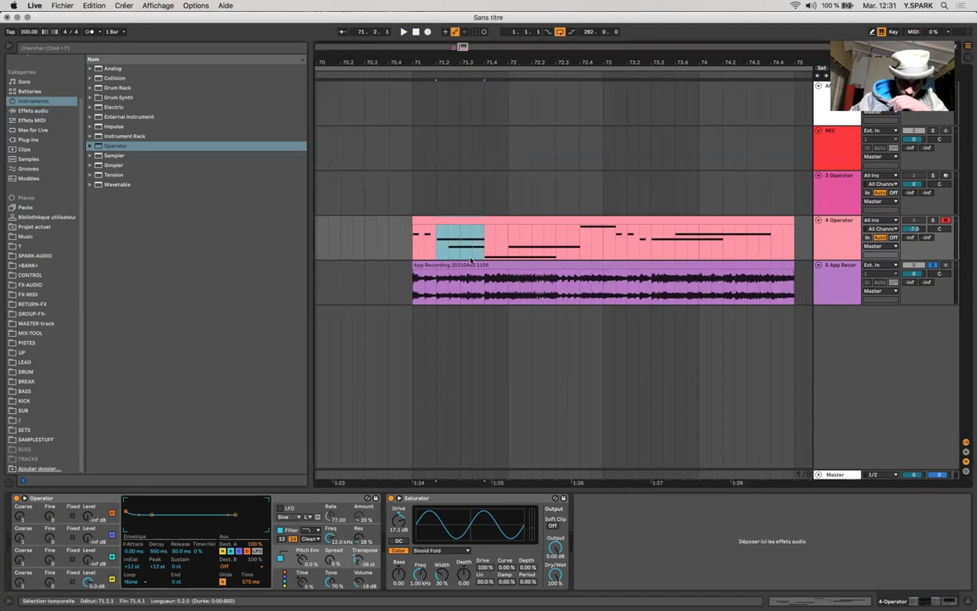
{"action": "scroll", "coordinate": [471, 260], "scroll_direction": "up", "scroll_amount": 3}
{"action": "left_click", "coordinate": [933, 221]}
{"action": "key", "text": "space"}
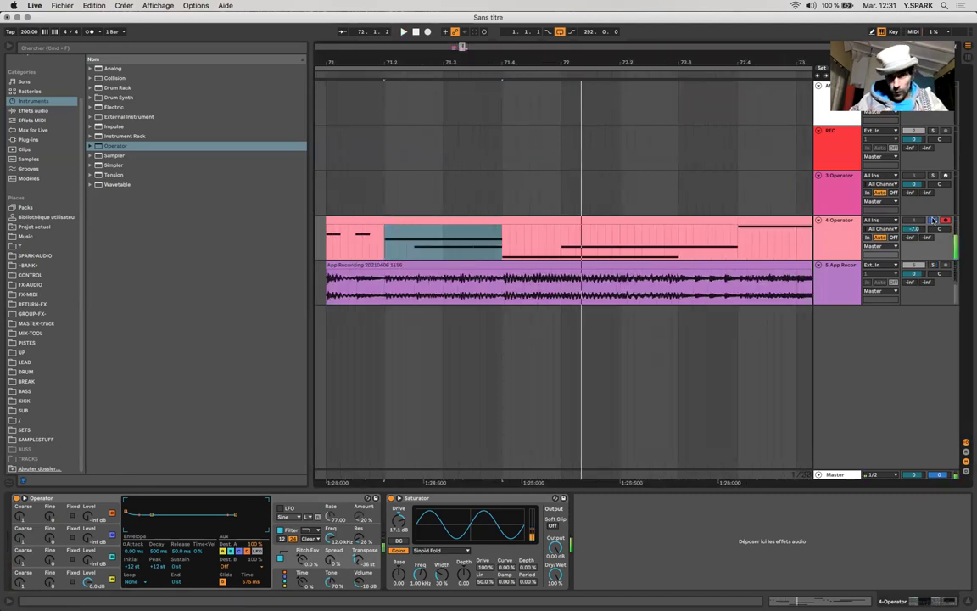
Open the 4 Operator MIDI clip and examine where its A#3 and G3 notes overlap and are split in the first bar.
{"action": "left_click", "coordinate": [837, 601]}
{"action": "scroll", "coordinate": [421, 474], "scroll_direction": "down", "scroll_amount": 2}
{"action": "scroll", "coordinate": [422, 474], "scroll_direction": "down", "scroll_amount": 3}
{"action": "left_click_drag", "start_coordinate": [356, 406], "coordinate": [406, 523]}
{"action": "left_click_drag", "start_coordinate": [339, 397], "coordinate": [402, 458]}
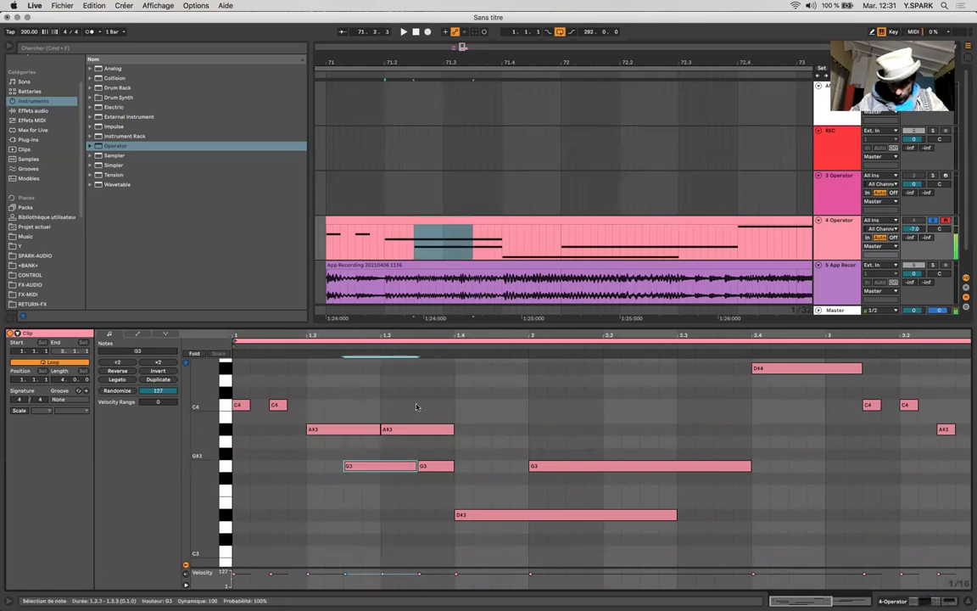
{"action": "left_click_drag", "start_coordinate": [417, 405], "coordinate": [417, 429]}
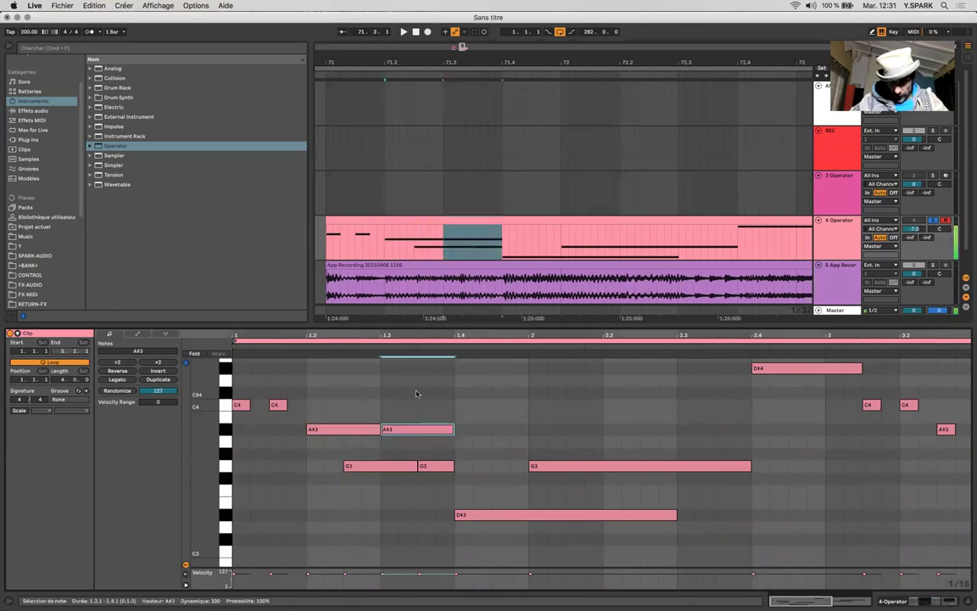
{"action": "left_click", "coordinate": [418, 465]}
{"action": "left_click", "coordinate": [417, 469]}
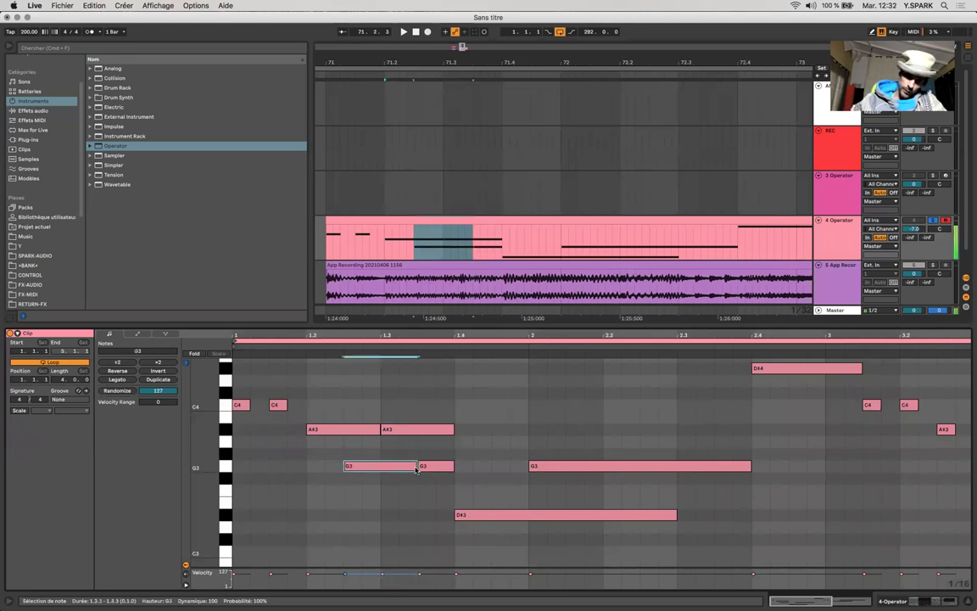
{"action": "mouse_move", "coordinate": [394, 467]}
{"action": "left_mouse_down"}
{"action": "mouse_move", "coordinate": [376, 467]}
{"action": "mouse_move", "coordinate": [412, 471]}
{"action": "left_mouse_up"}
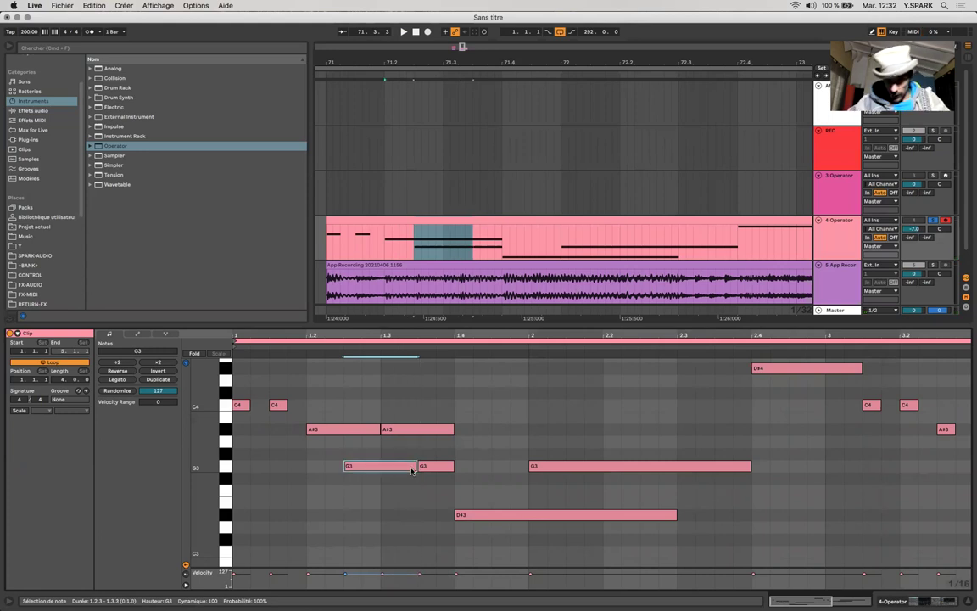
Play the whole 4 Operator clip and the App Recording clip that starts at bar 71 for comparison.
{"action": "key", "text": "minus"}
{"action": "key", "text": "space"}
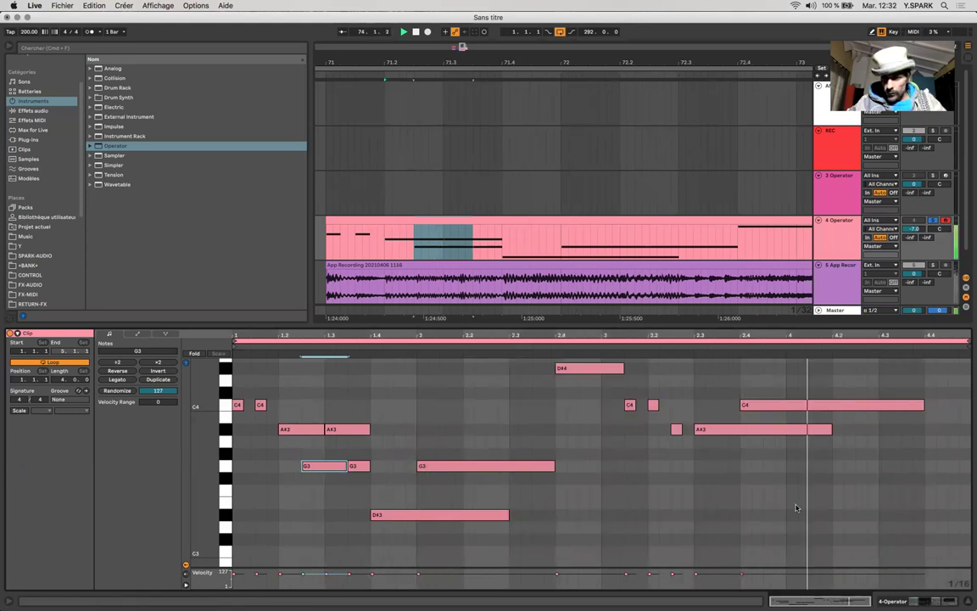
{"action": "key", "text": "space"}
{"action": "scroll", "coordinate": [638, 251], "scroll_direction": "down", "scroll_amount": 3}
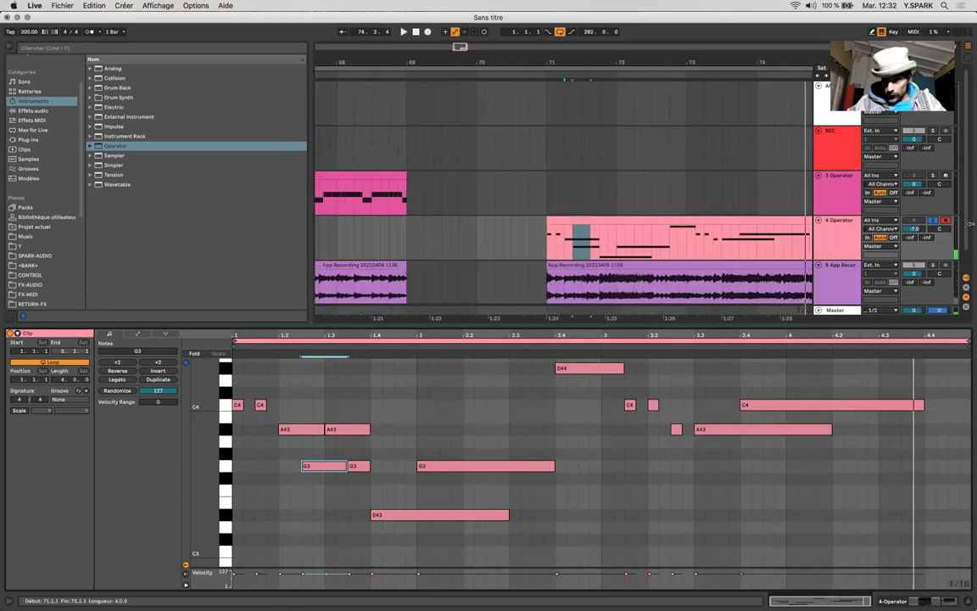
{"action": "left_click", "coordinate": [701, 263]}
{"action": "key", "text": "space"}
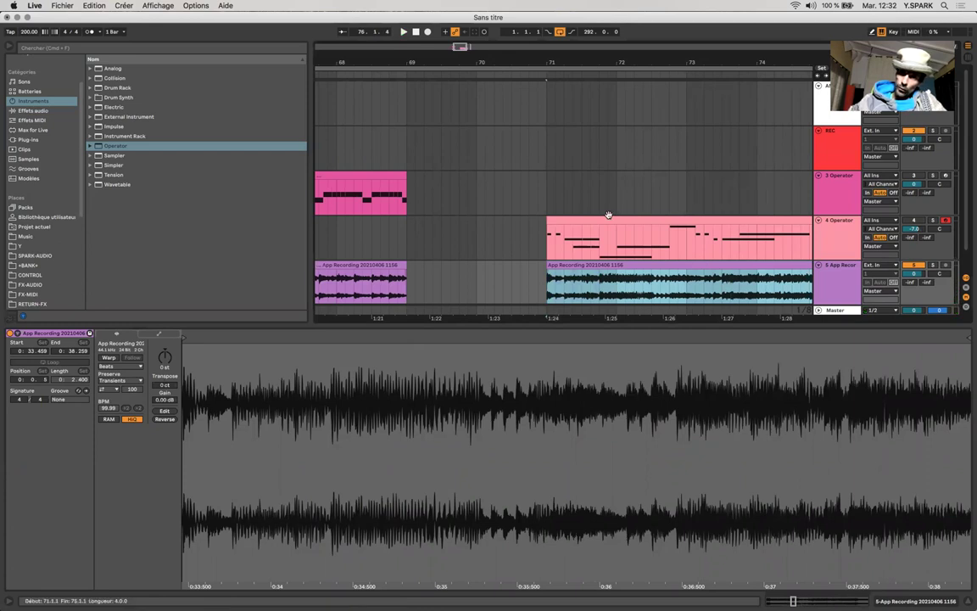
Lower the Saturator's drive to about 9 dB on the 4 Operator track and add a Spectrum after it.
{"action": "left_click", "coordinate": [579, 241]}
{"action": "key", "text": "shift+Tab"}
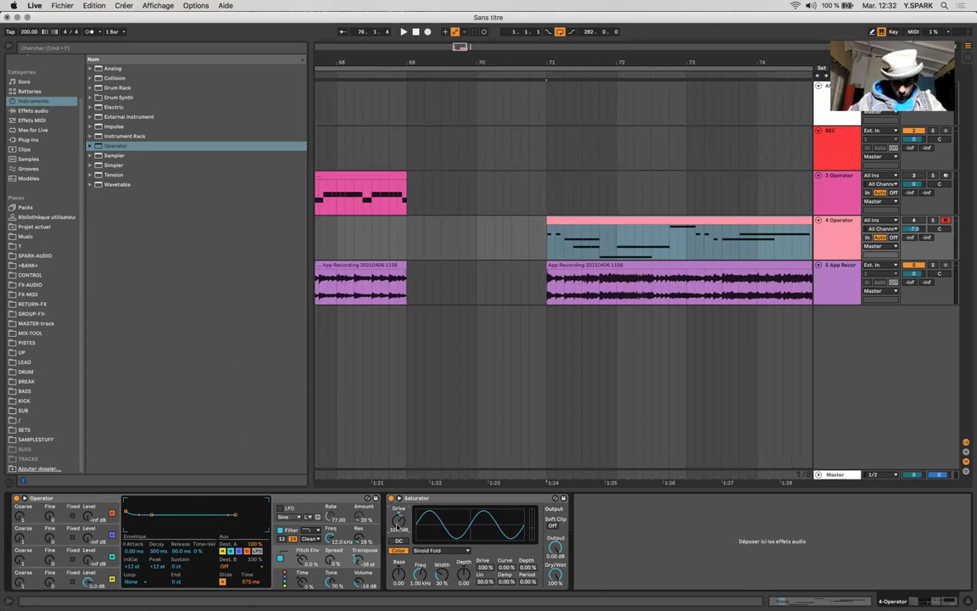
{"action": "left_click", "coordinate": [91, 184]}
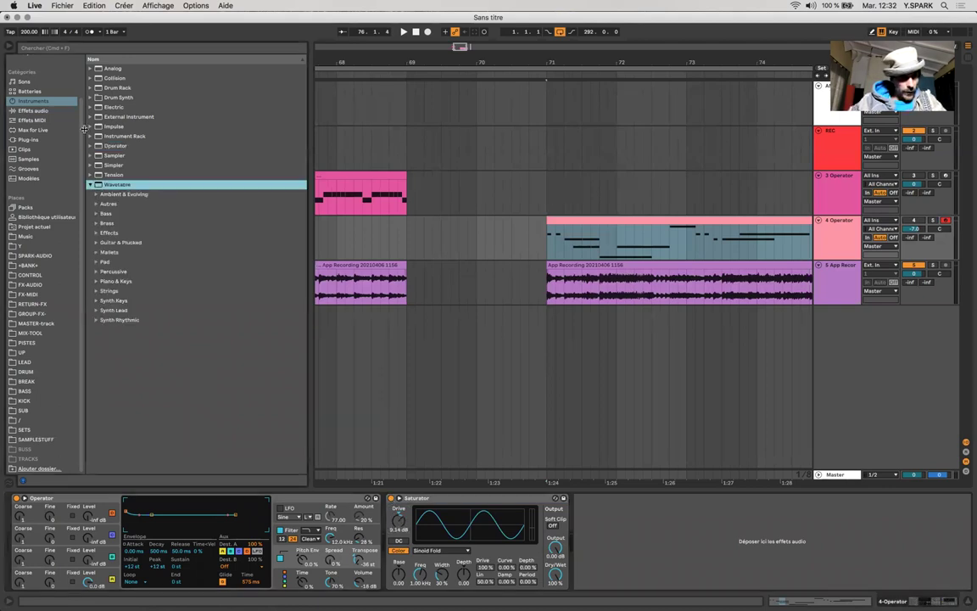
{"action": "left_click", "coordinate": [32, 110]}
{"action": "left_click", "coordinate": [91, 140]}
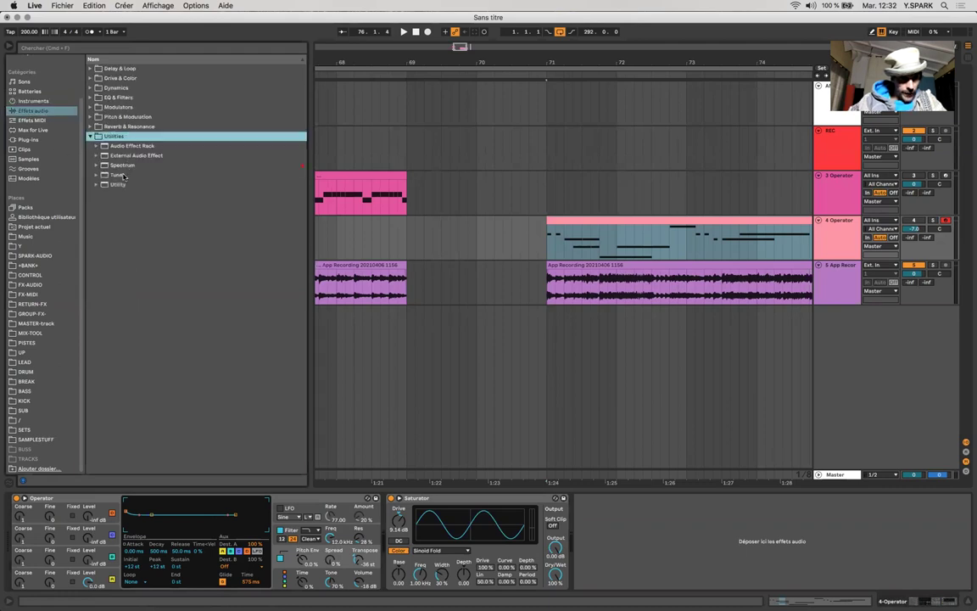
{"action": "double_click", "coordinate": [118, 164]}
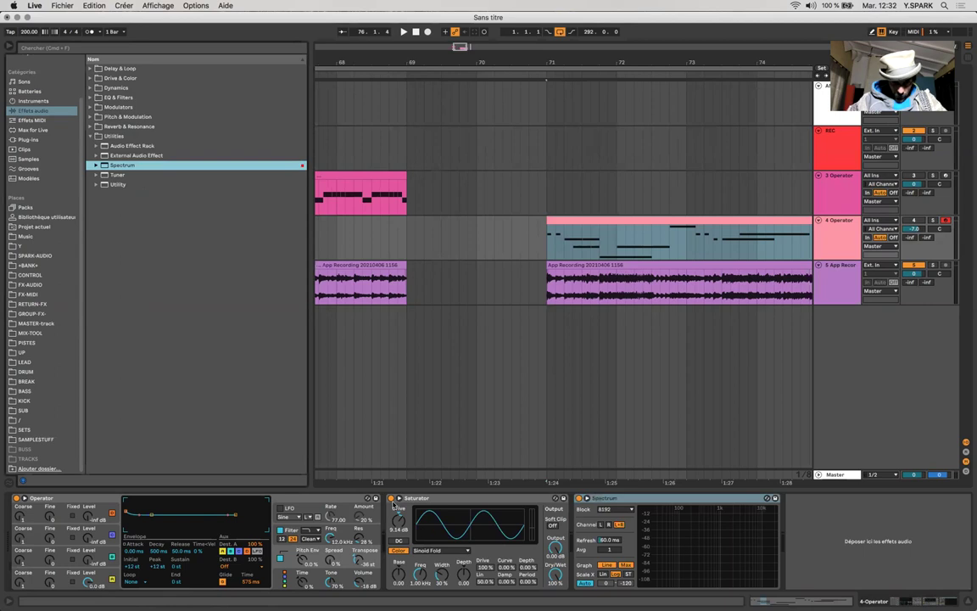
Fold and solo the 4 Operator track, and compare its spectrum with the Saturator bypassed and active during playback.
{"action": "key", "text": "space"}
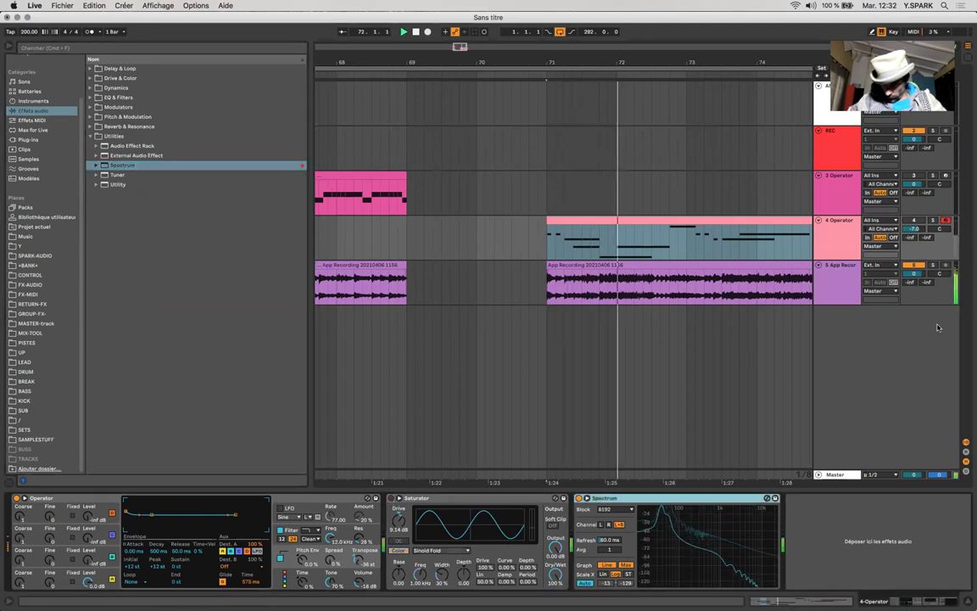
{"action": "key", "text": "u"}
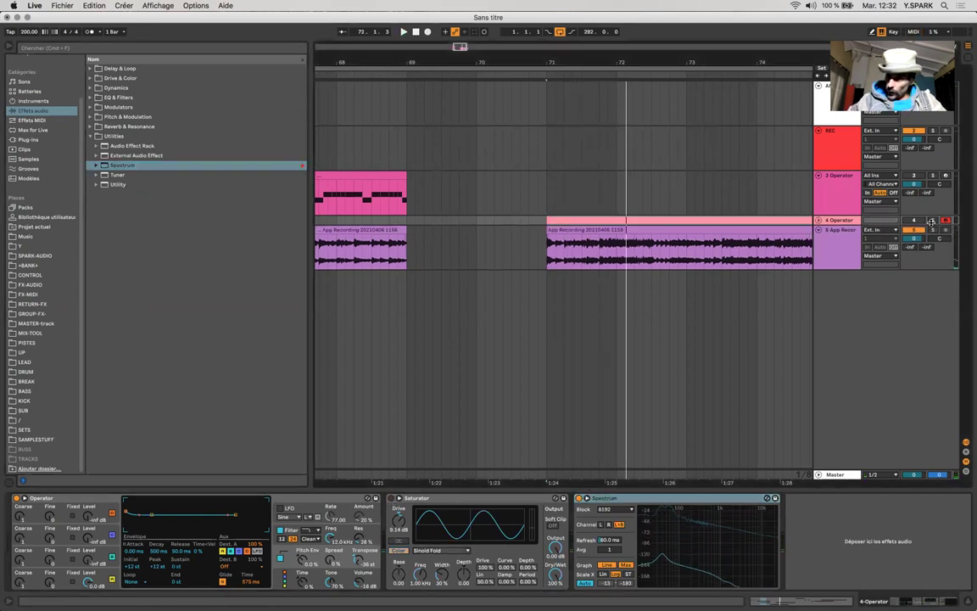
{"action": "left_click", "coordinate": [931, 222]}
{"action": "key", "text": "space"}
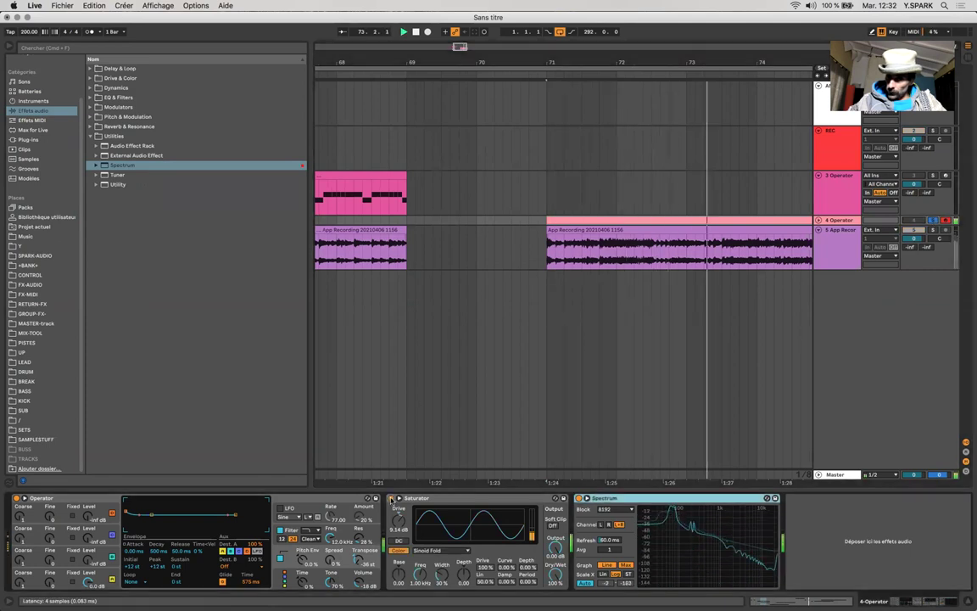
{"action": "key", "text": "space"}
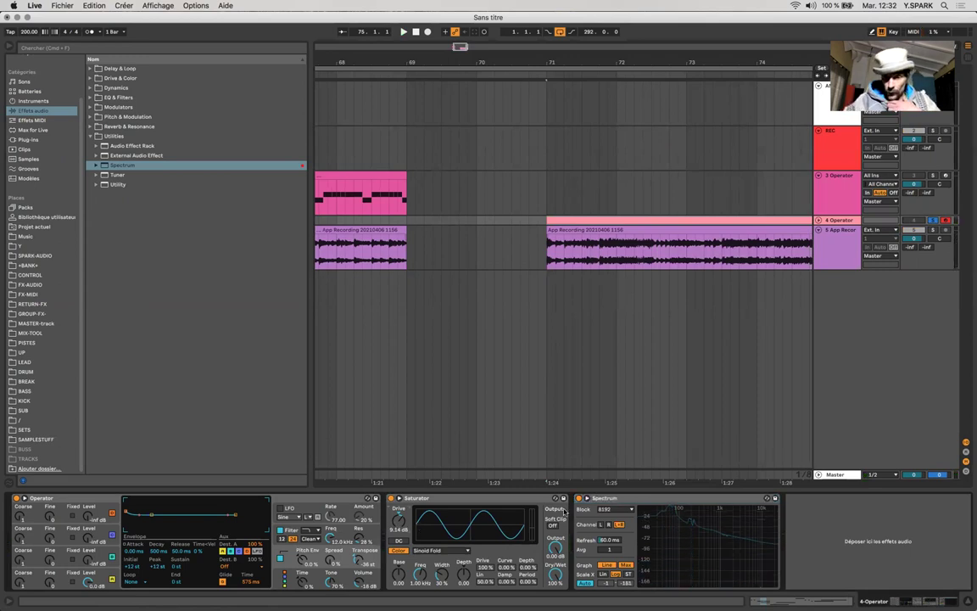
Audition different Saturator drive amounts on the soloed 4 Operator track and set the drive to 17.1 dB.
{"action": "key", "text": "space"}
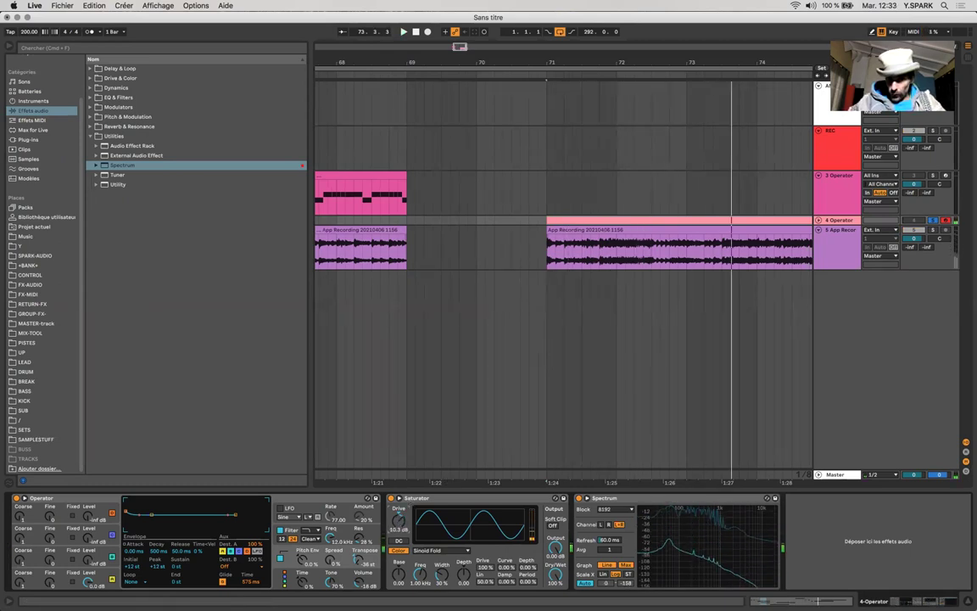
{"action": "left_click_drag", "start_coordinate": [398, 516], "coordinate": [400, 525]}
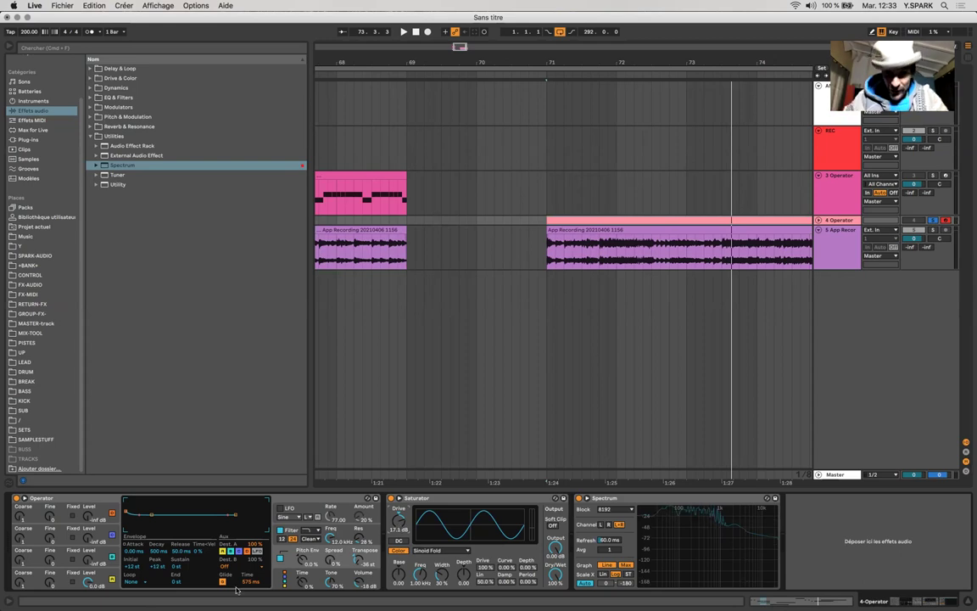
{"action": "scroll", "coordinate": [469, 321], "scroll_direction": "down", "scroll_amount": 5}
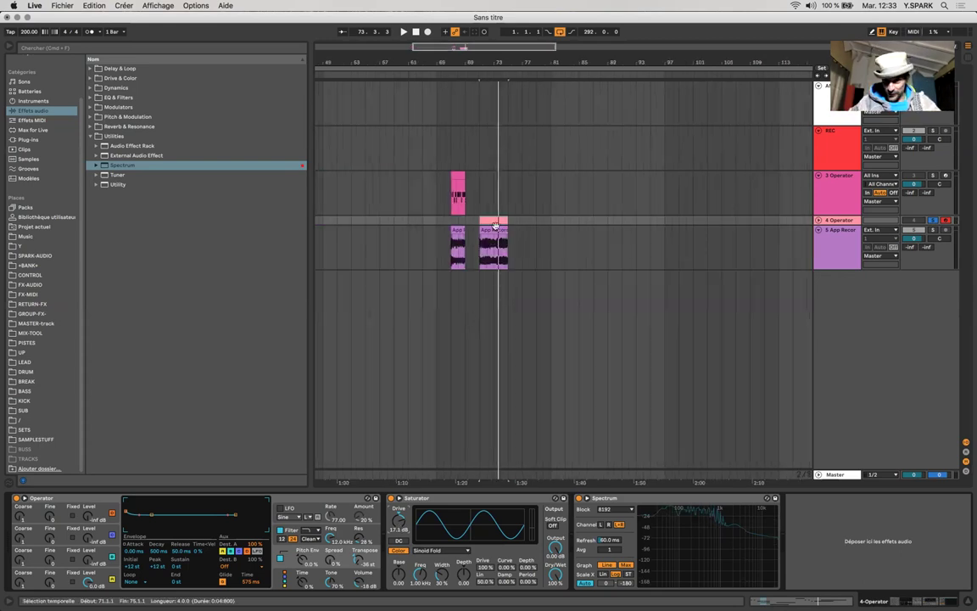
{"action": "left_click", "coordinate": [455, 239]}
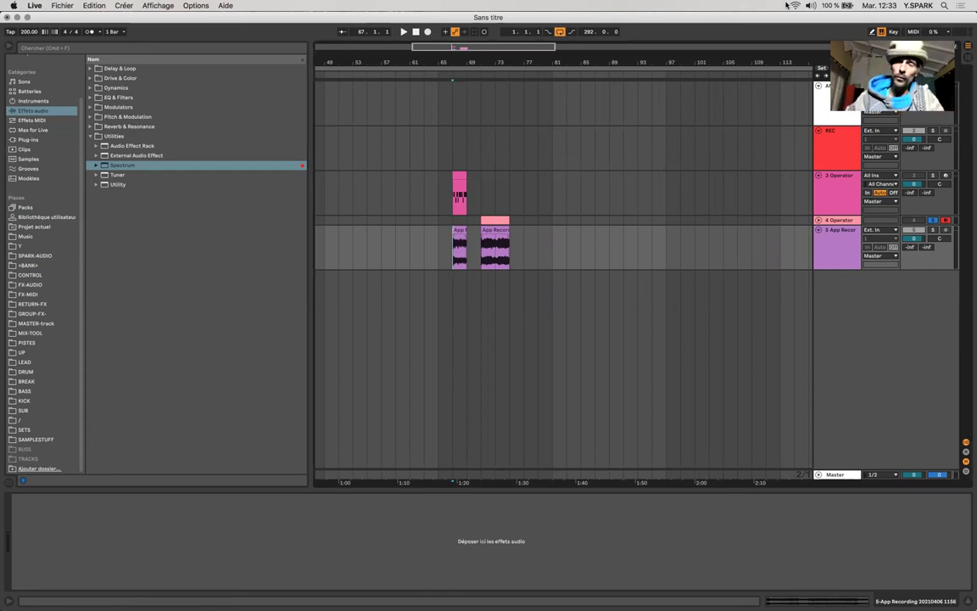
{"action": "left_click", "coordinate": [787, 6]}
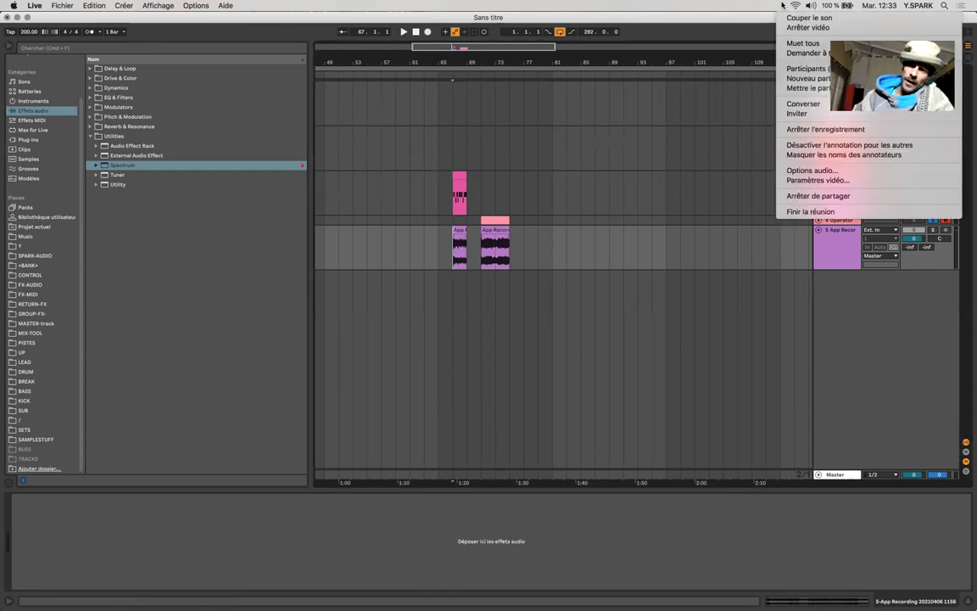